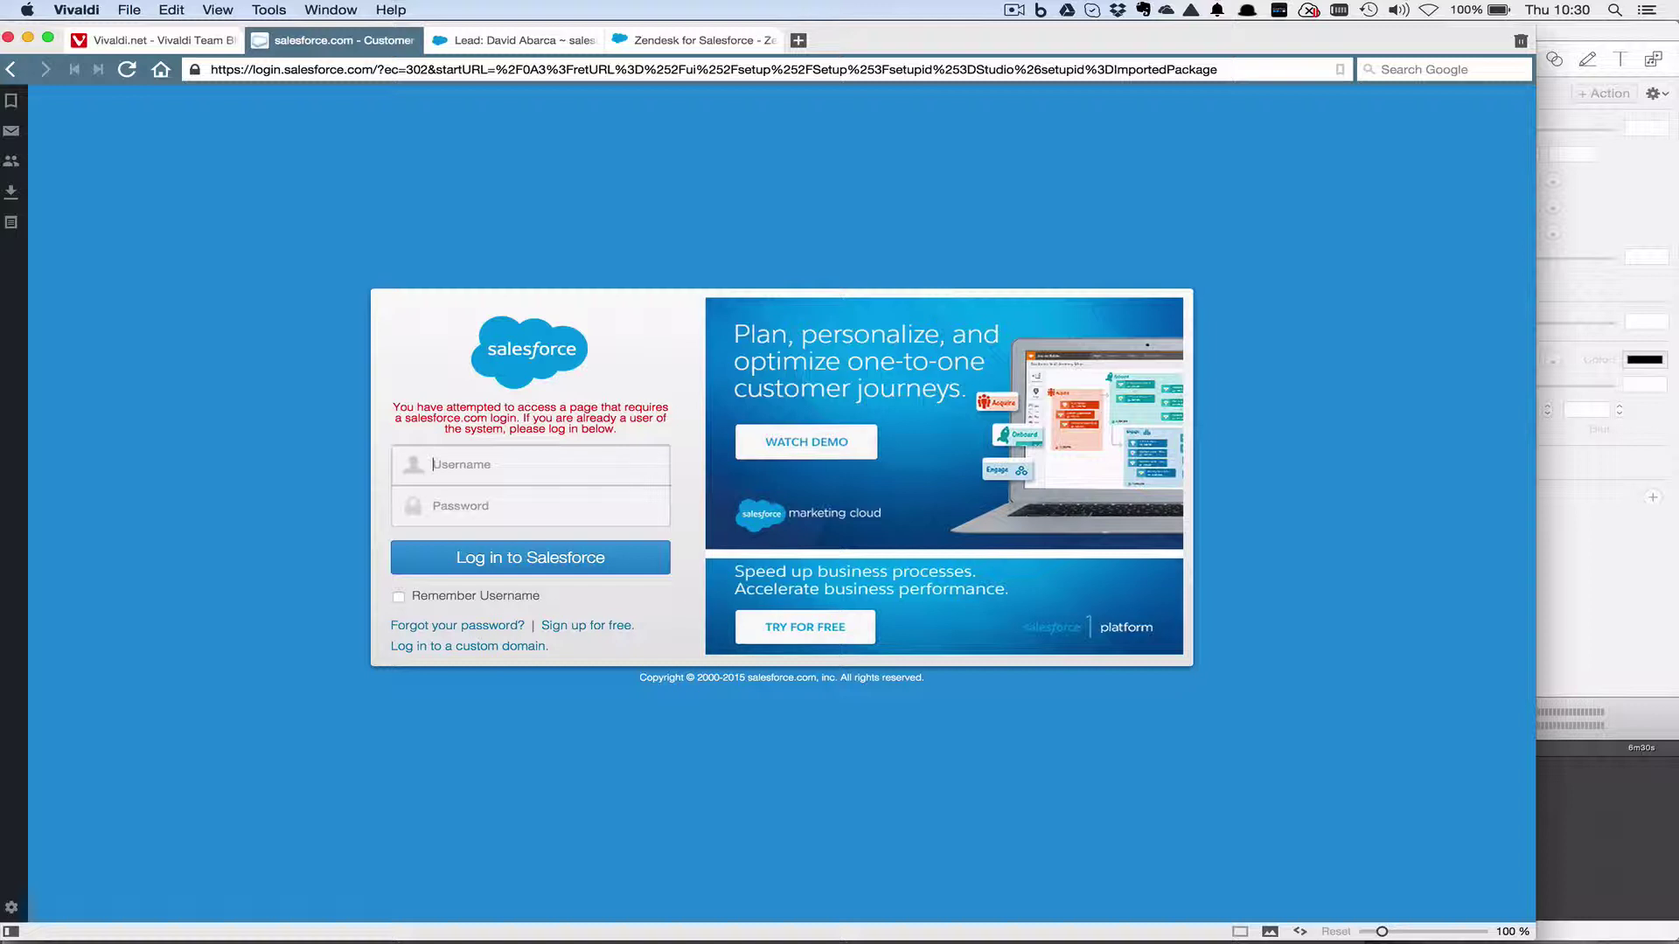
Log in with the test account's username and password, correcting a typo in the username.
key("Tab")
type("****")
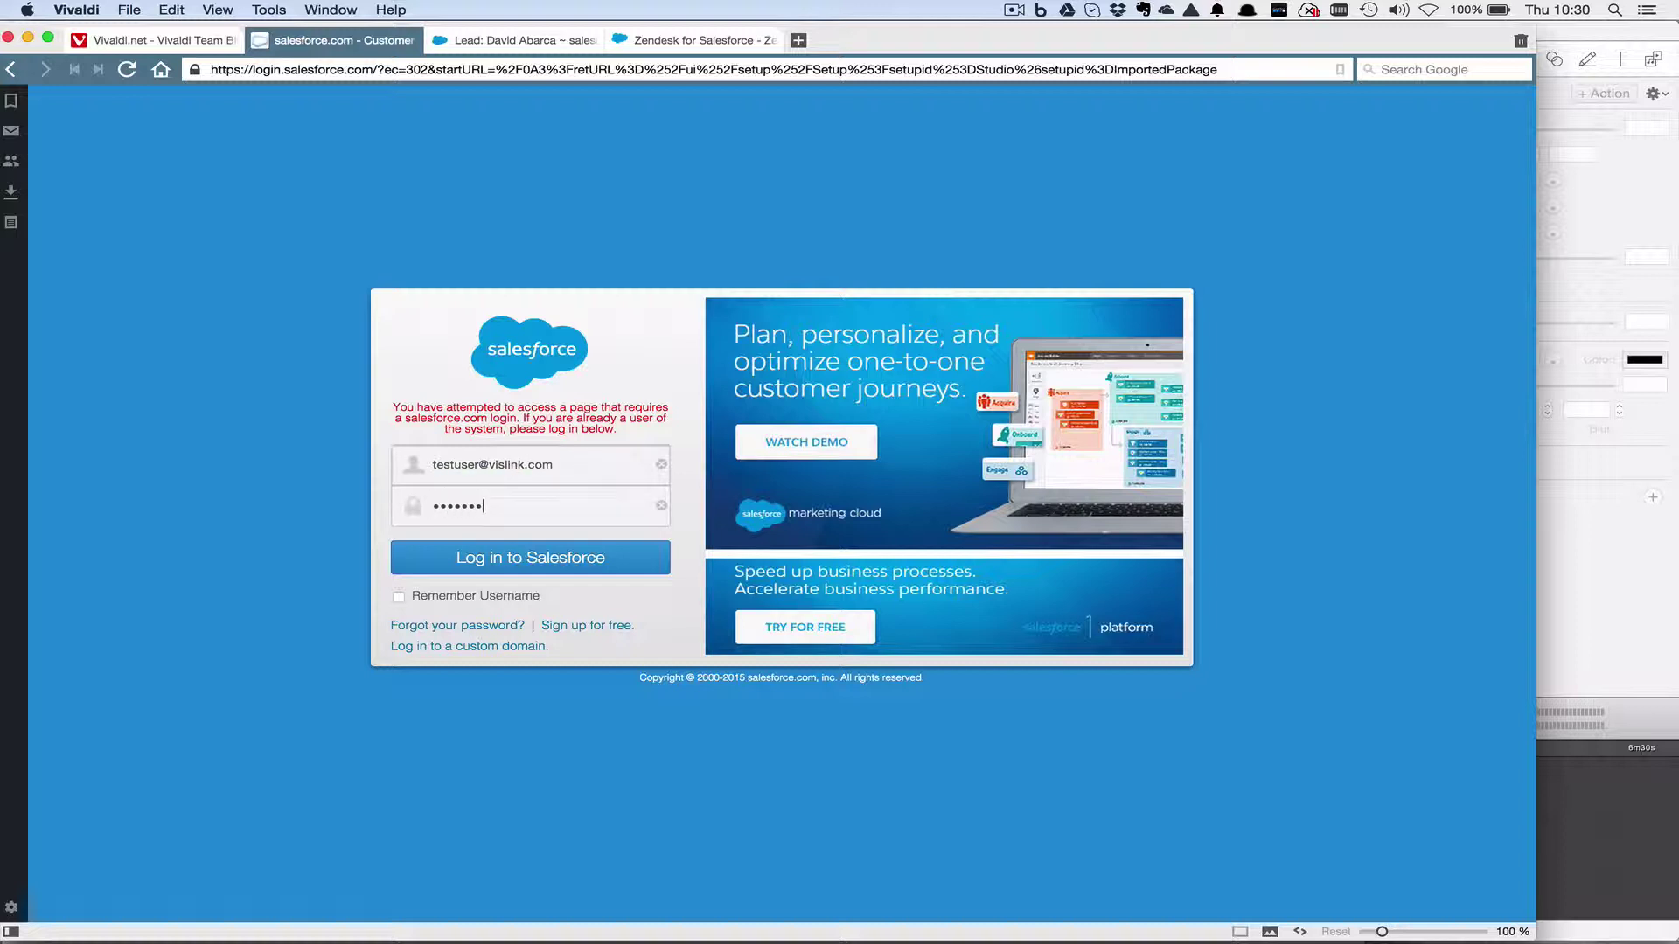
left_click(500, 554)
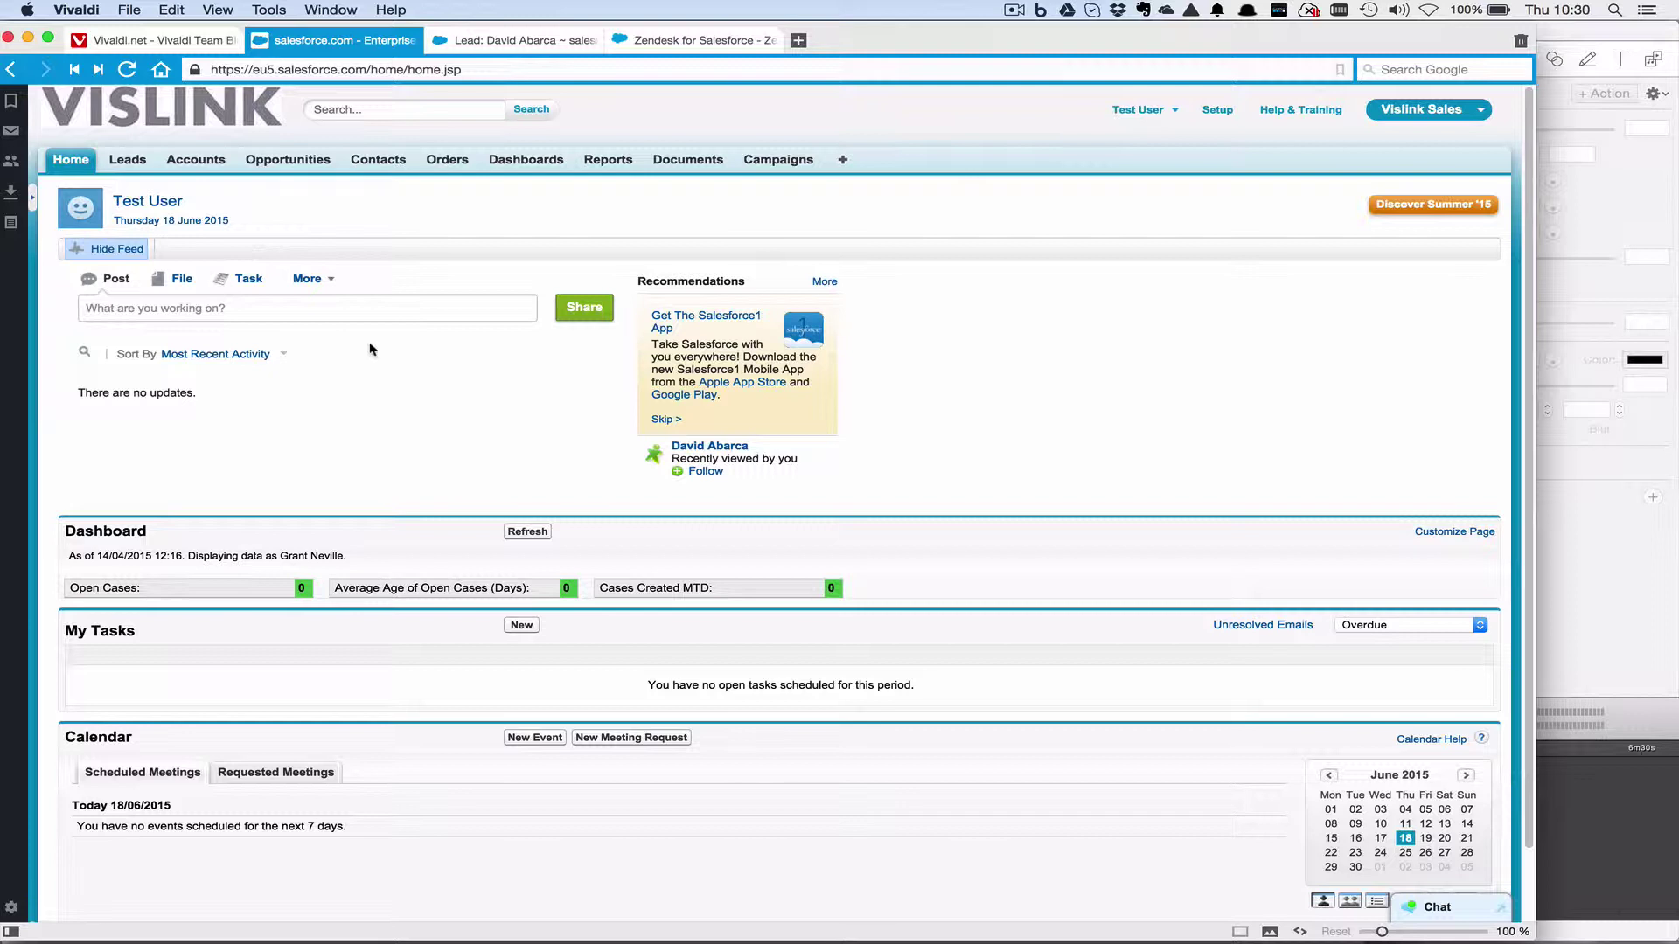
Show and hide the shortcuts panel twice, then hide the Home page activity feed.
left_click(27, 193)
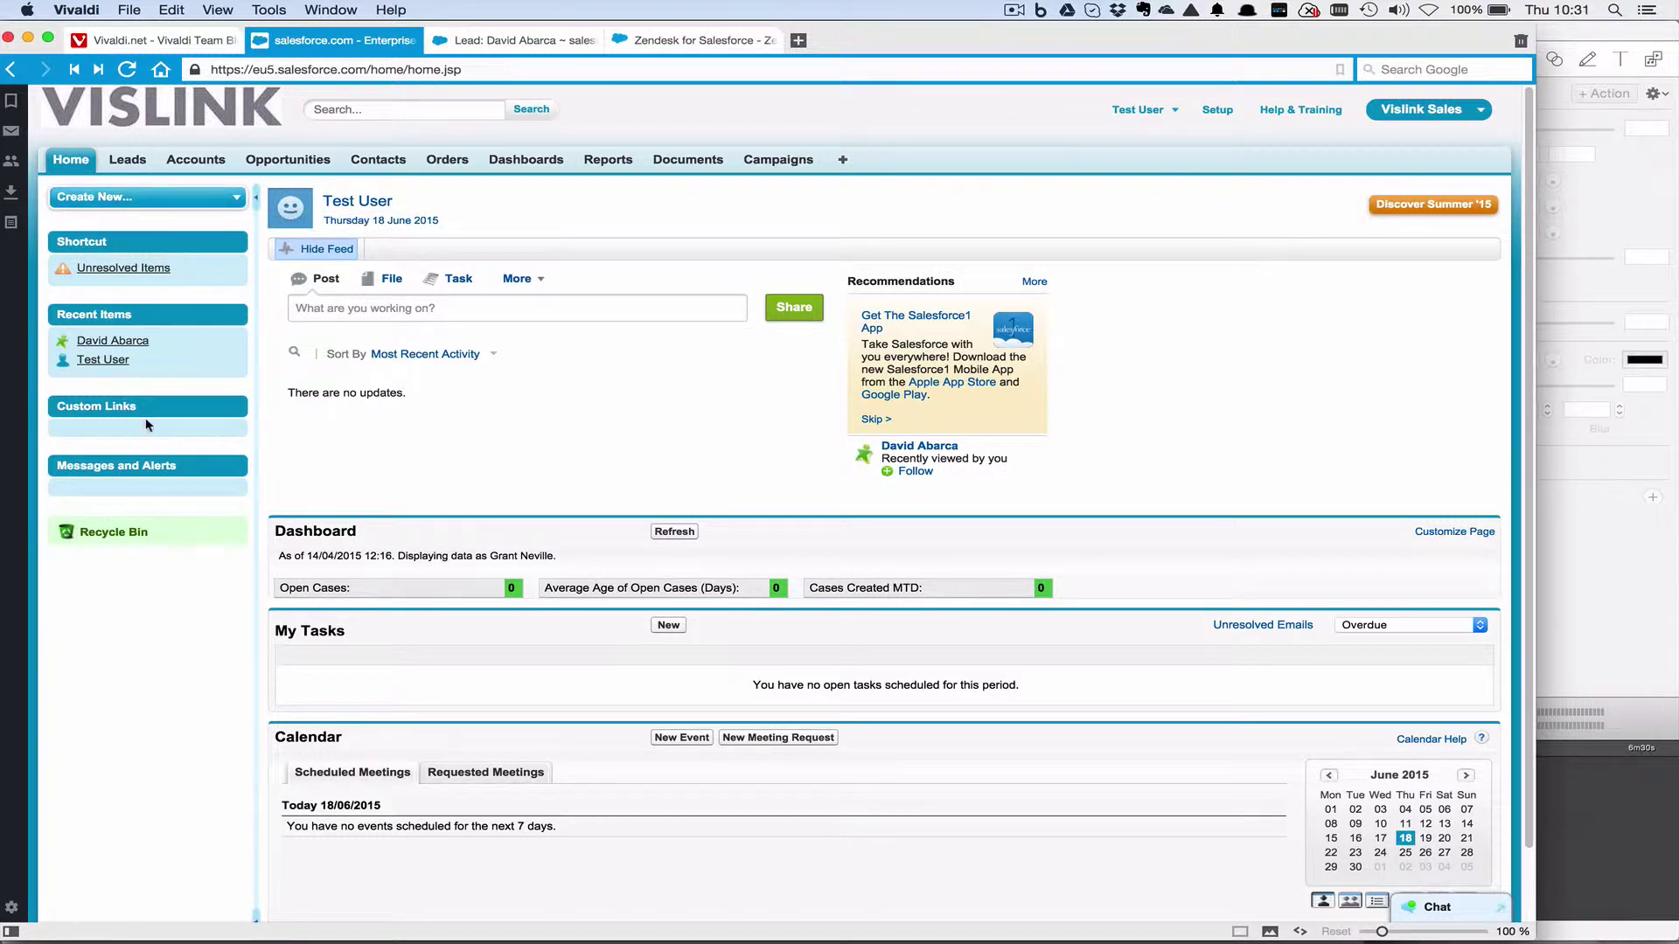
left_click(257, 194)
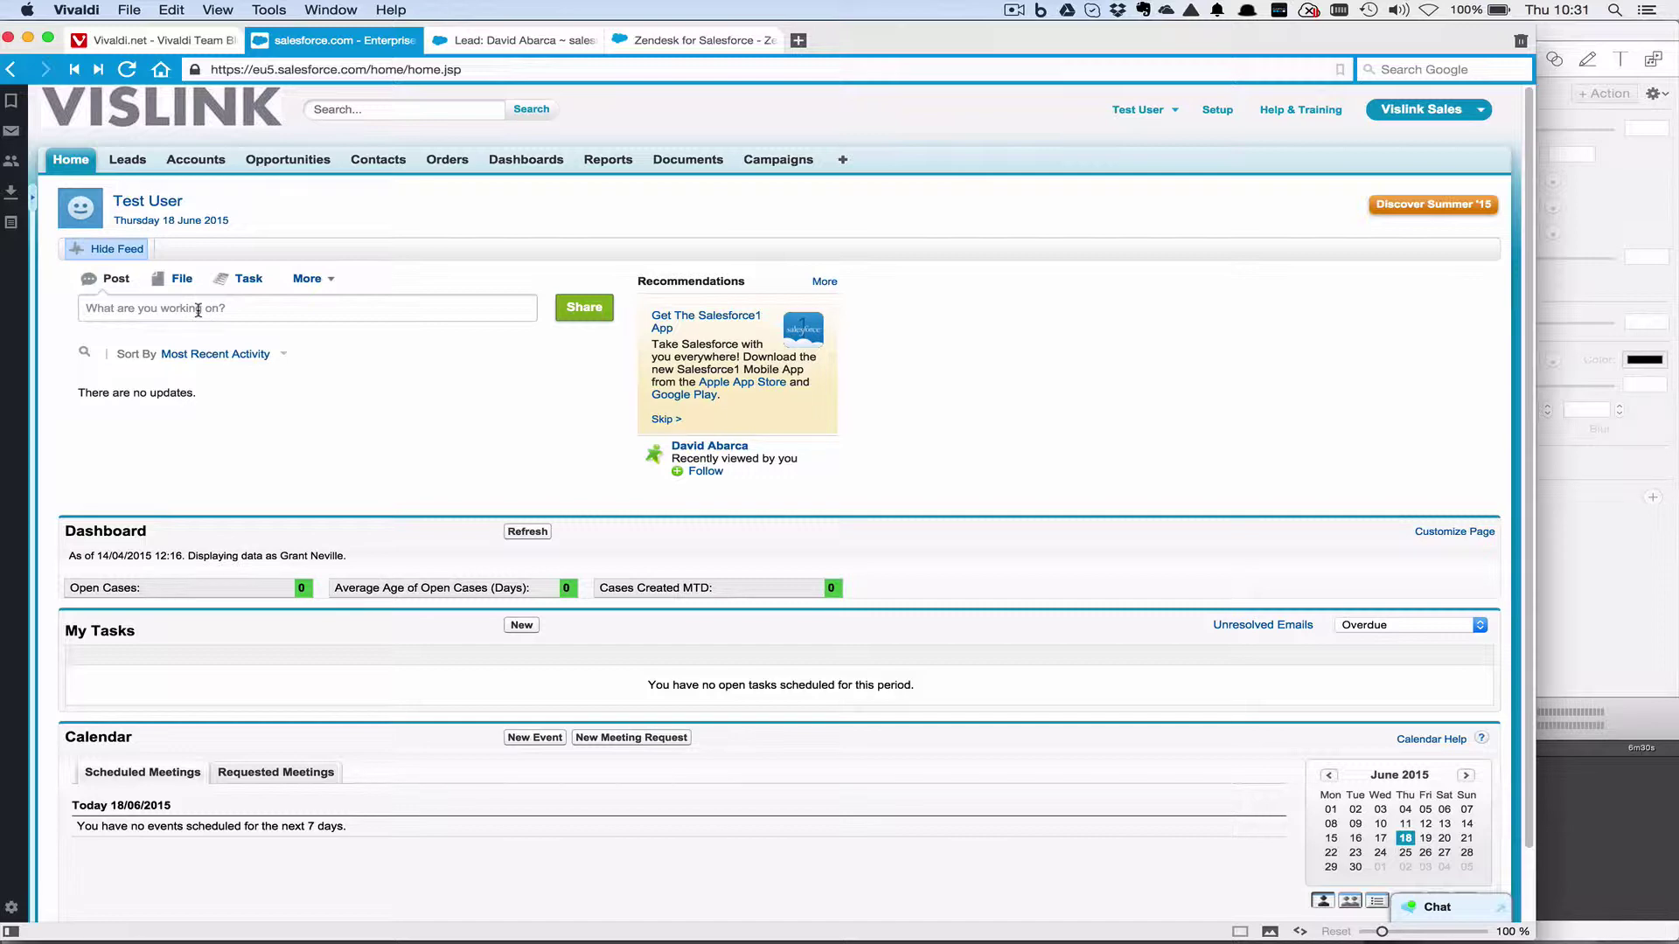
left_click(26, 192)
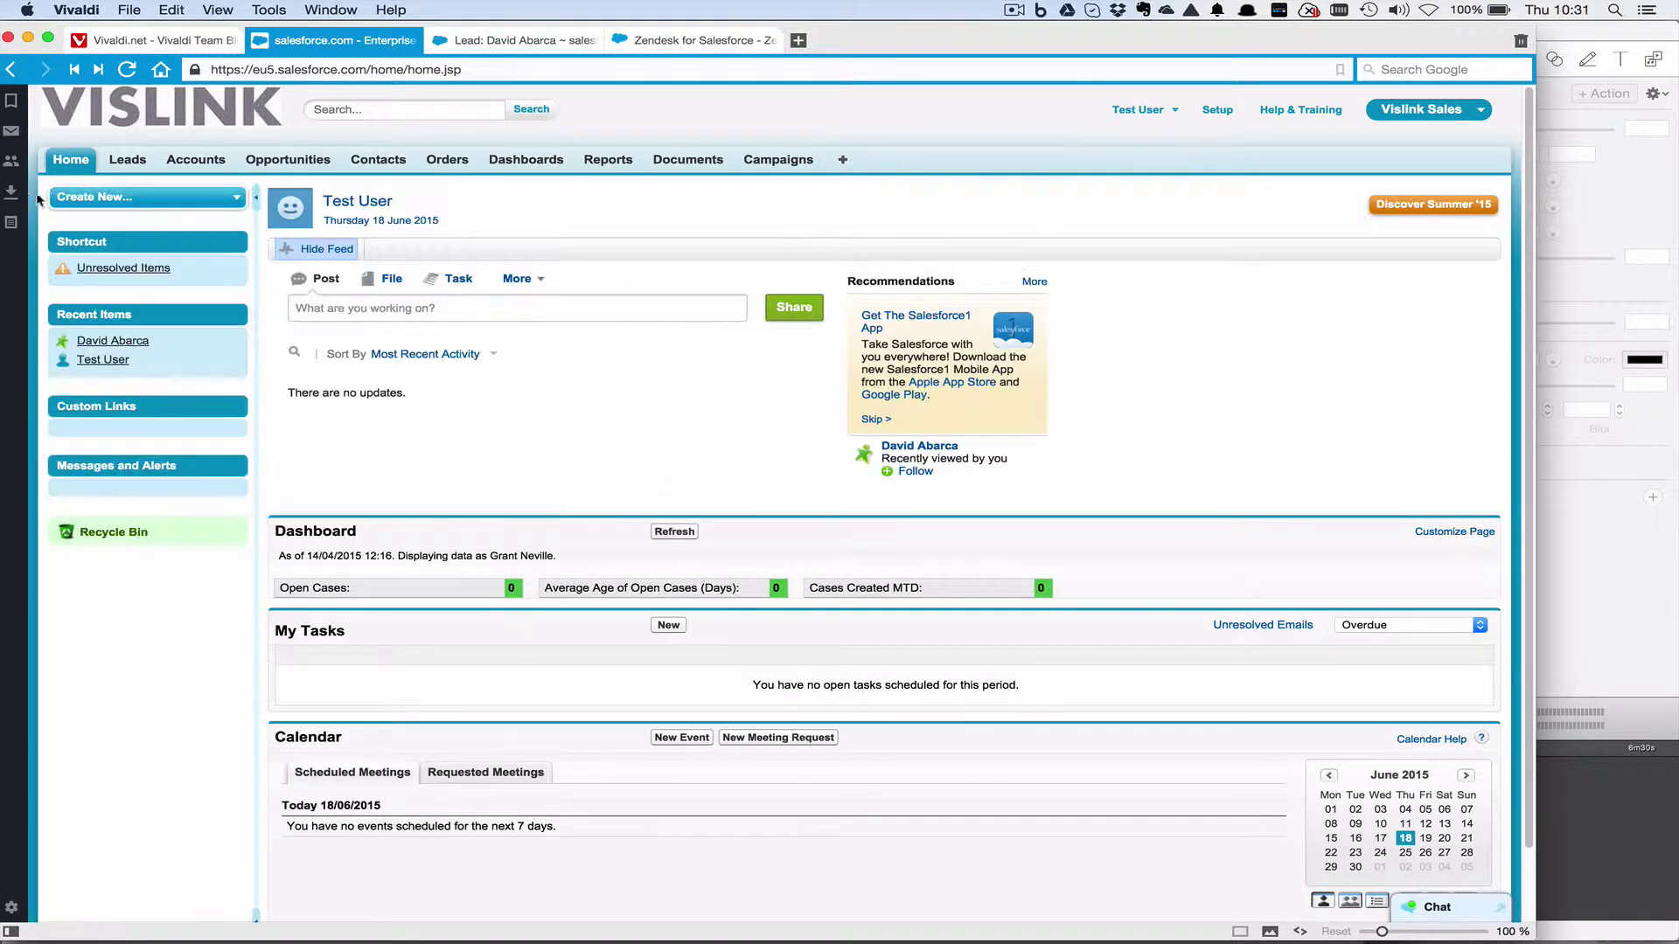
left_click(251, 193)
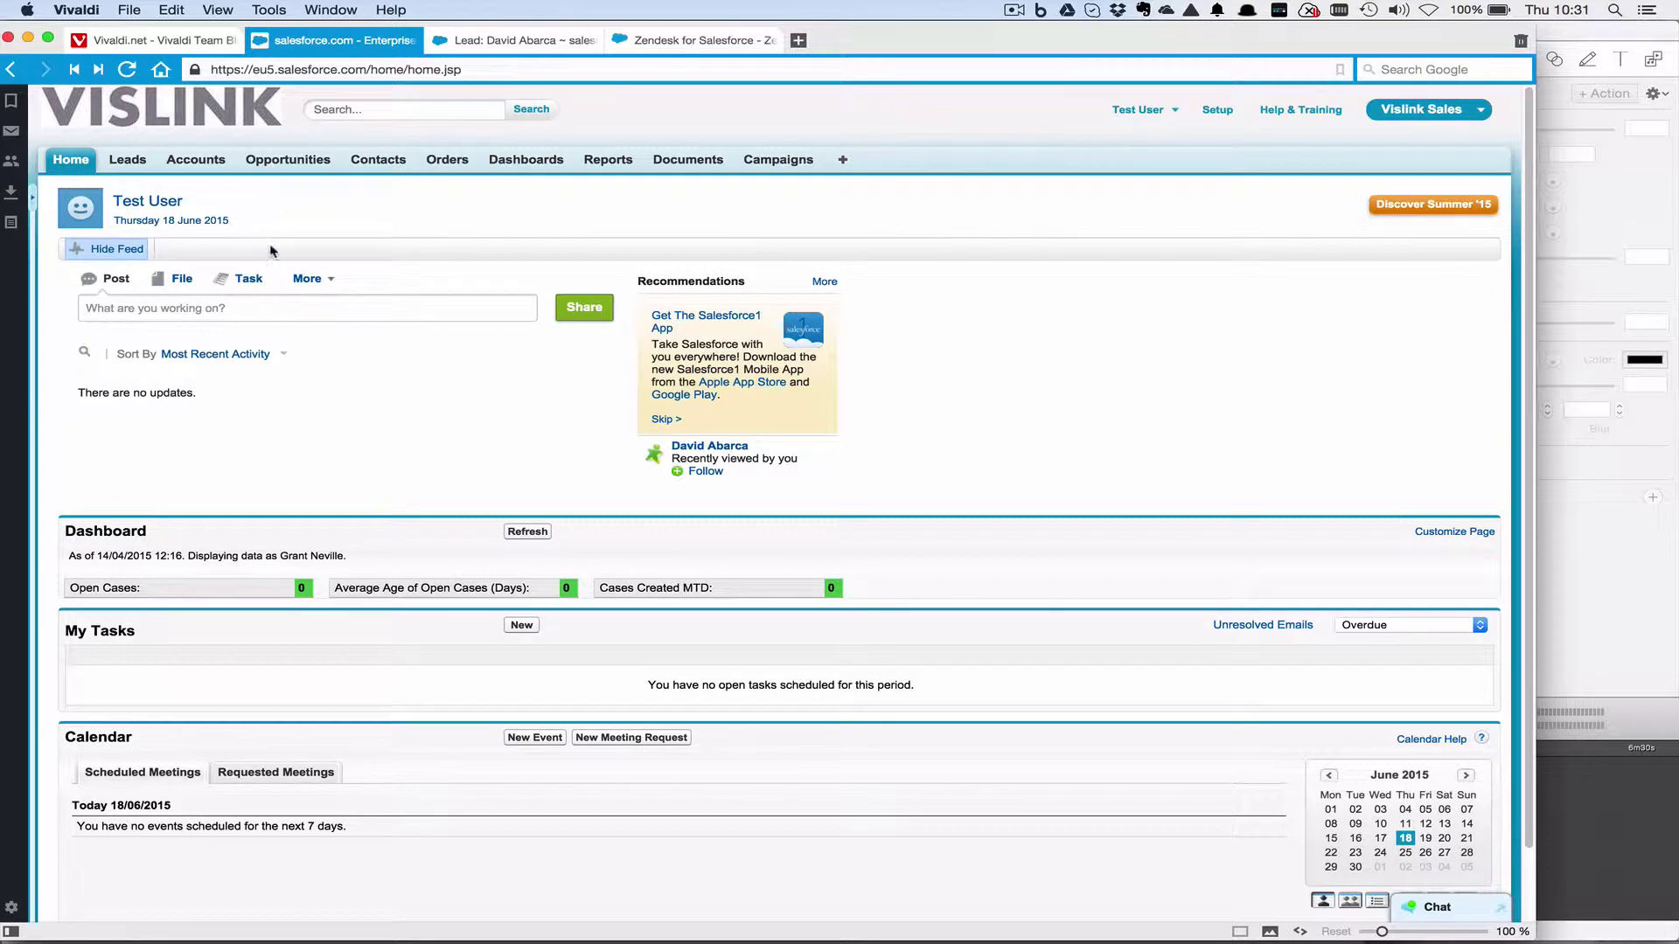
left_click(110, 249)
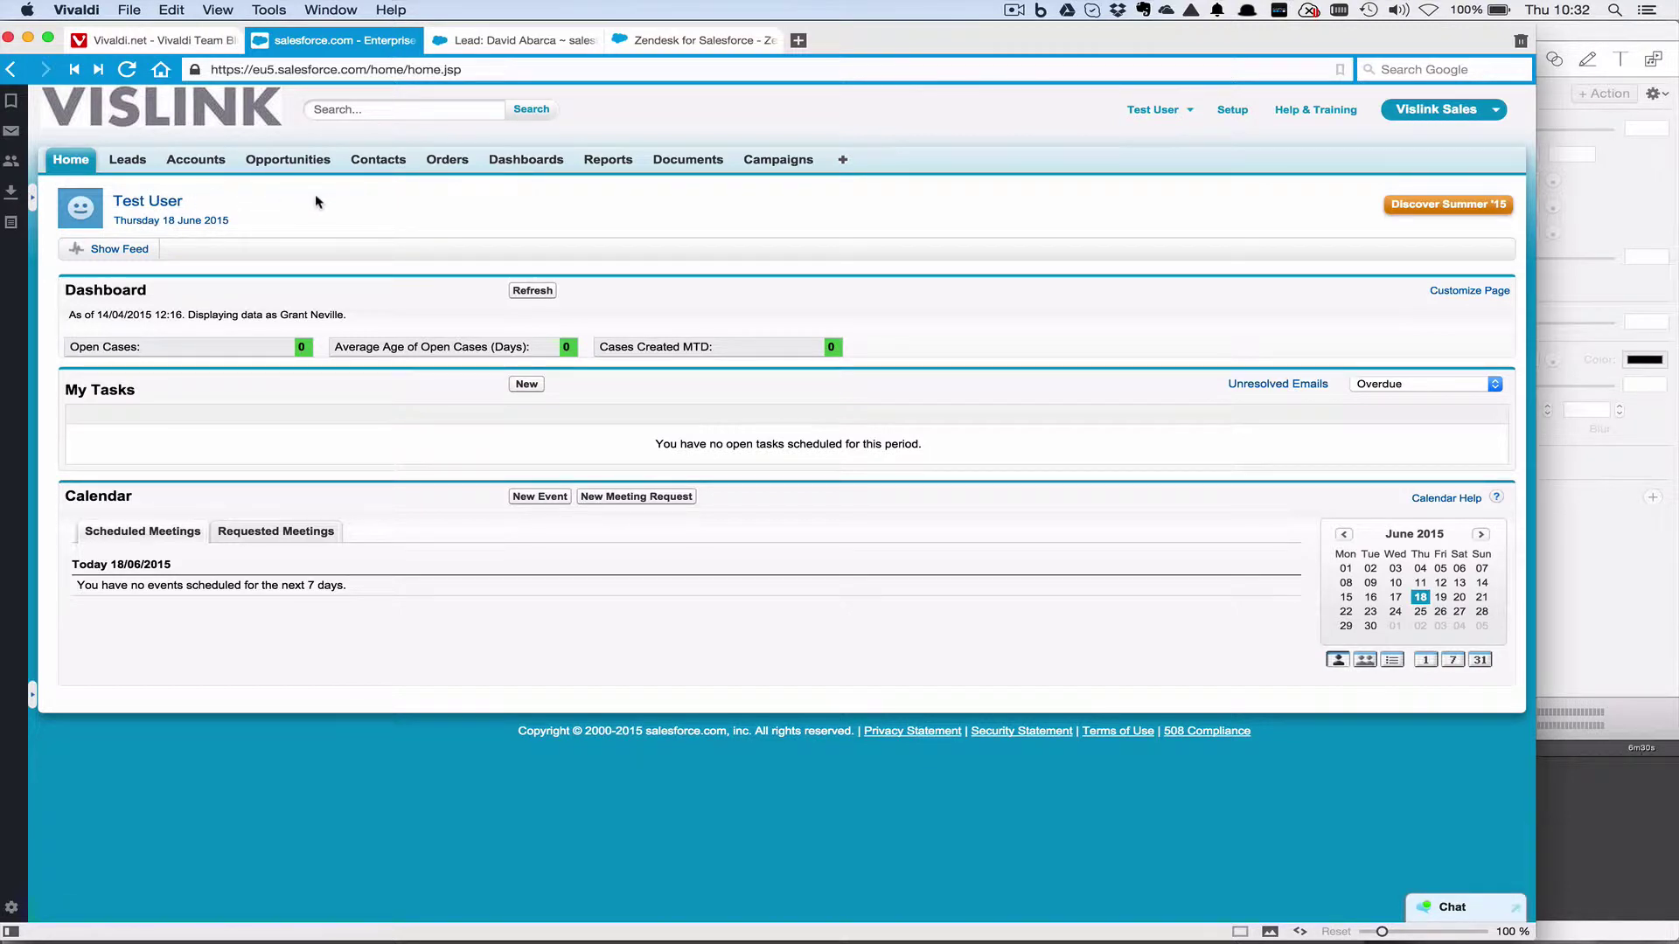
Go to the Leads tab and switch the list view to the empty 01:My Open Leads.
left_click(134, 163)
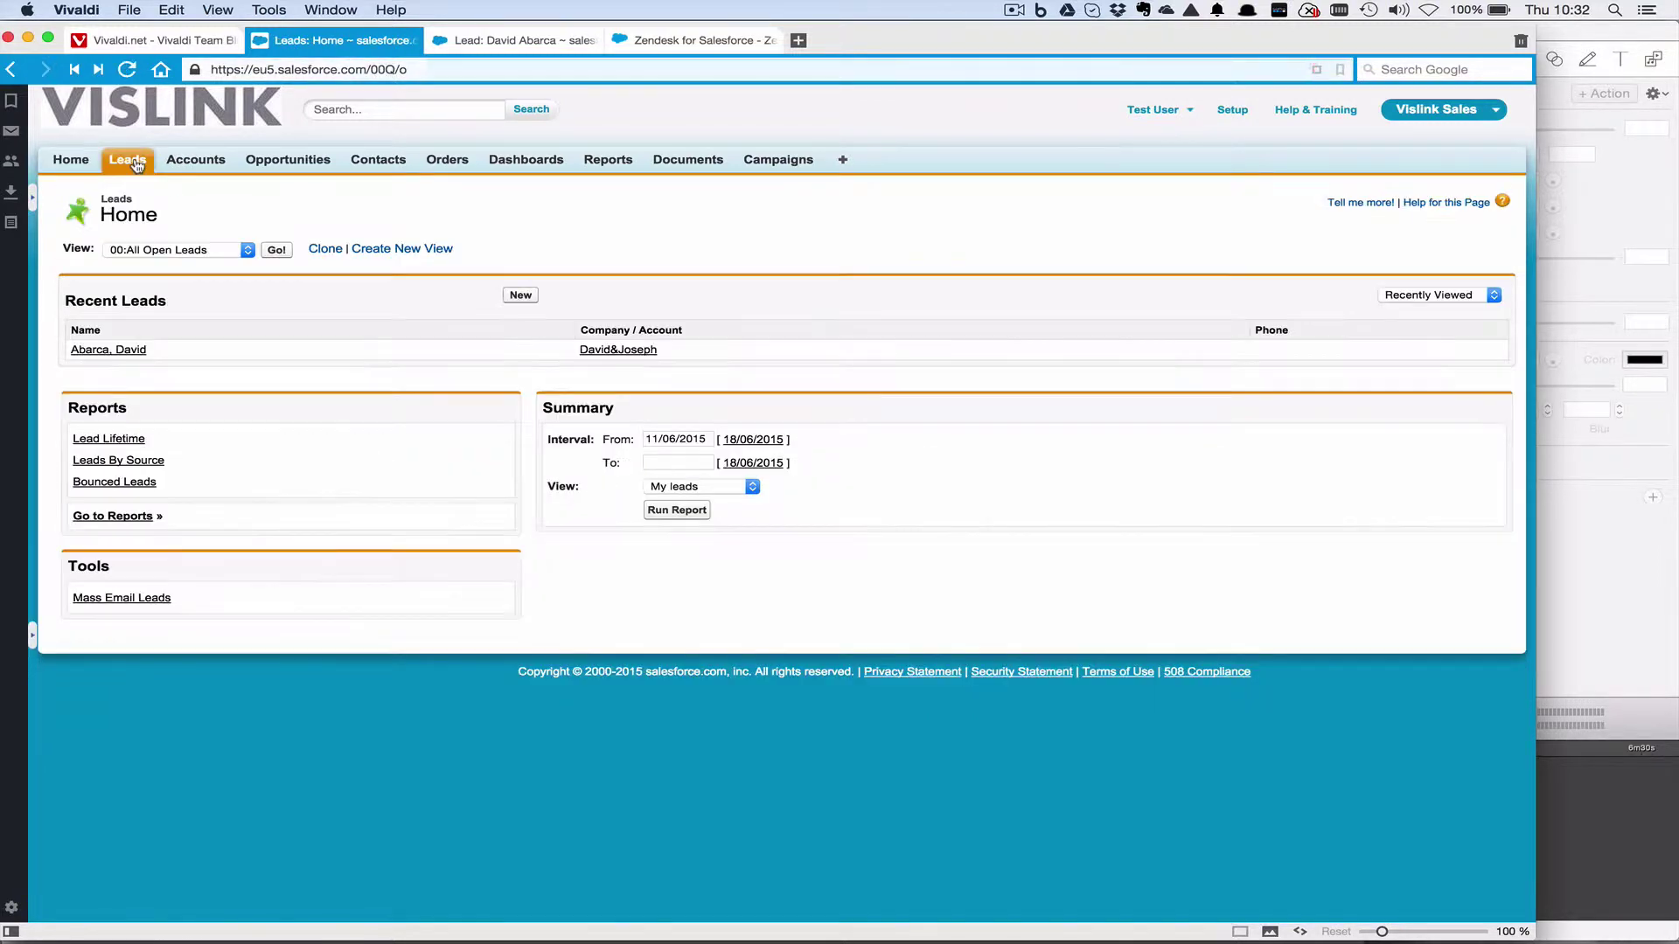
left_click(246, 251)
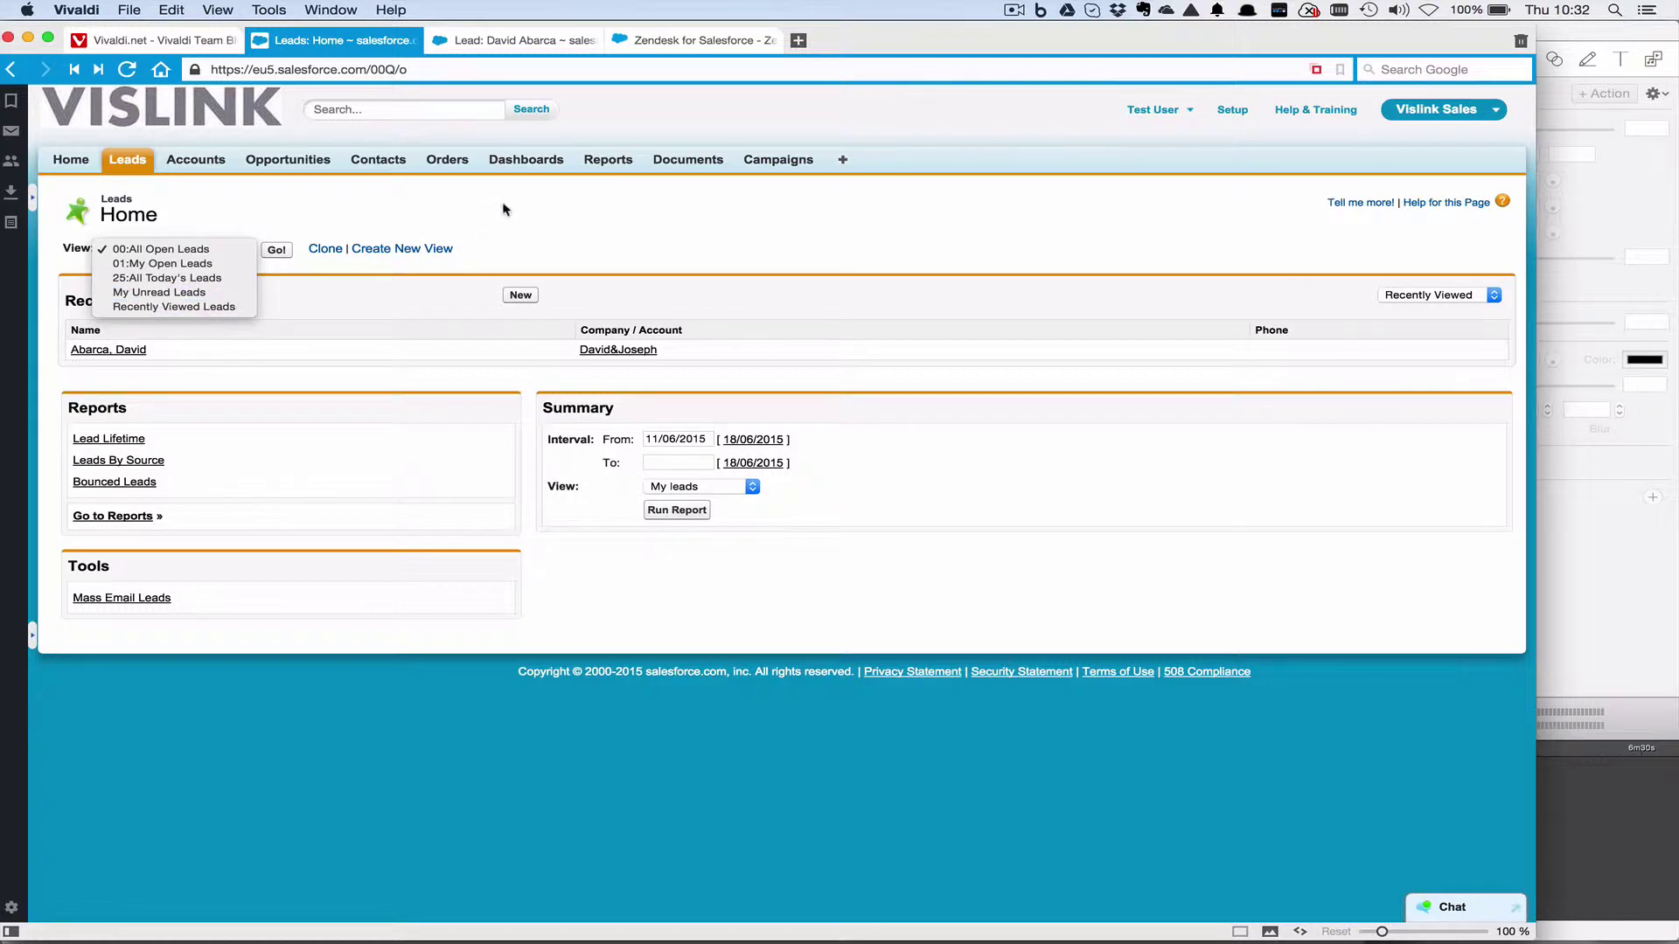
left_click(224, 264)
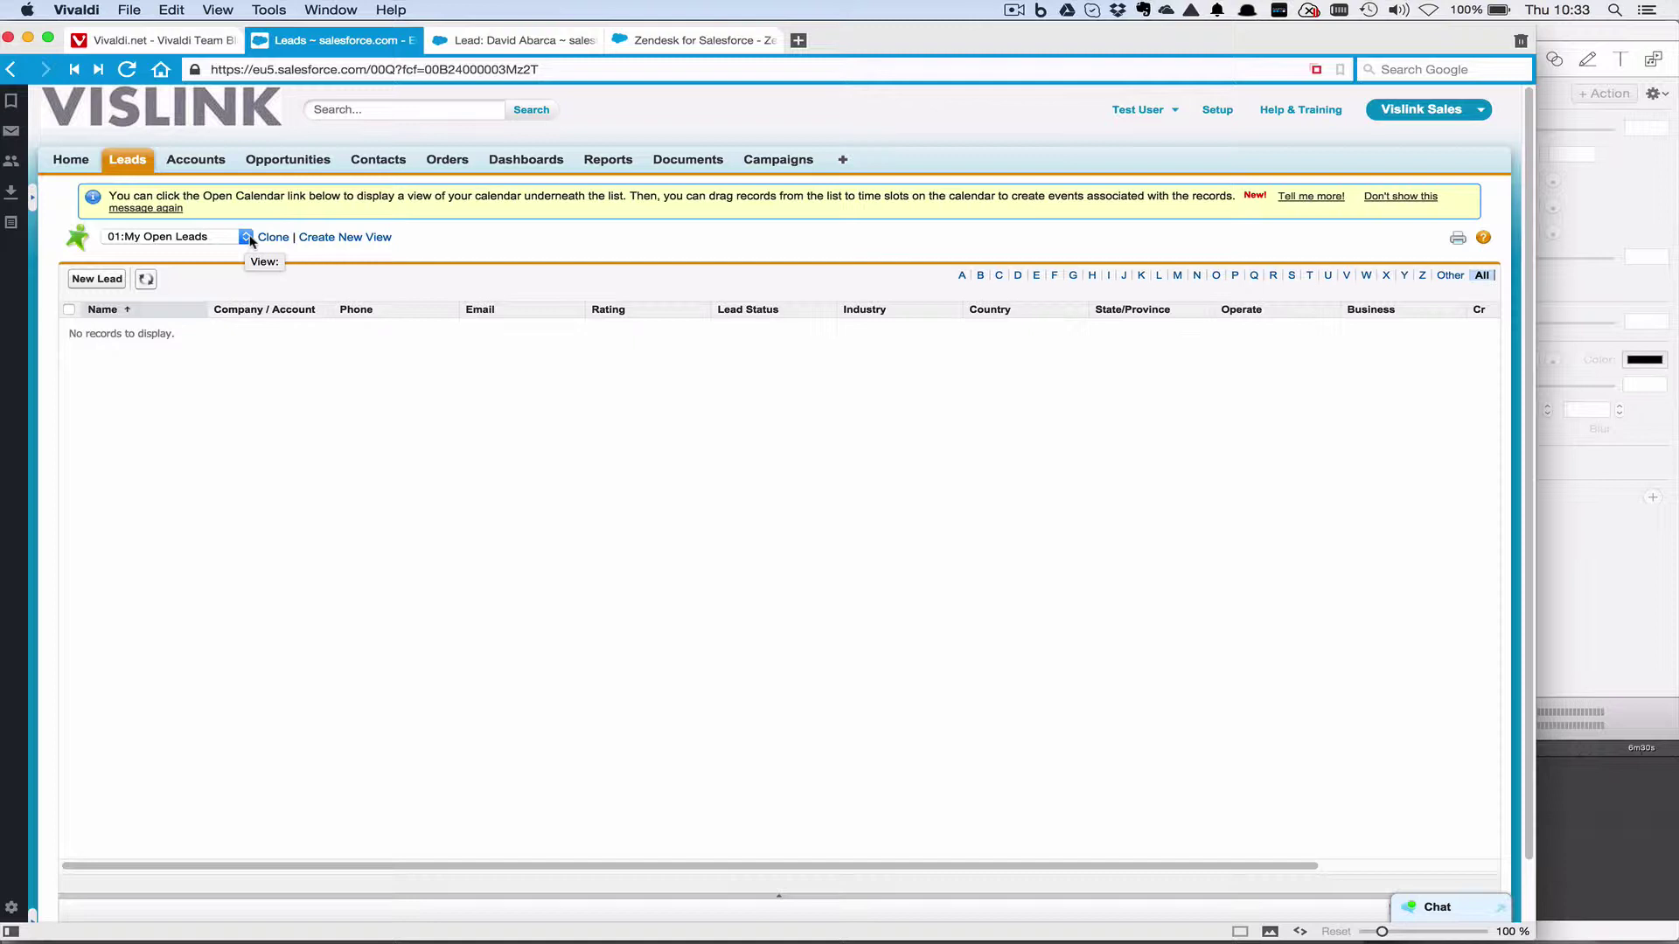
left_click(247, 237)
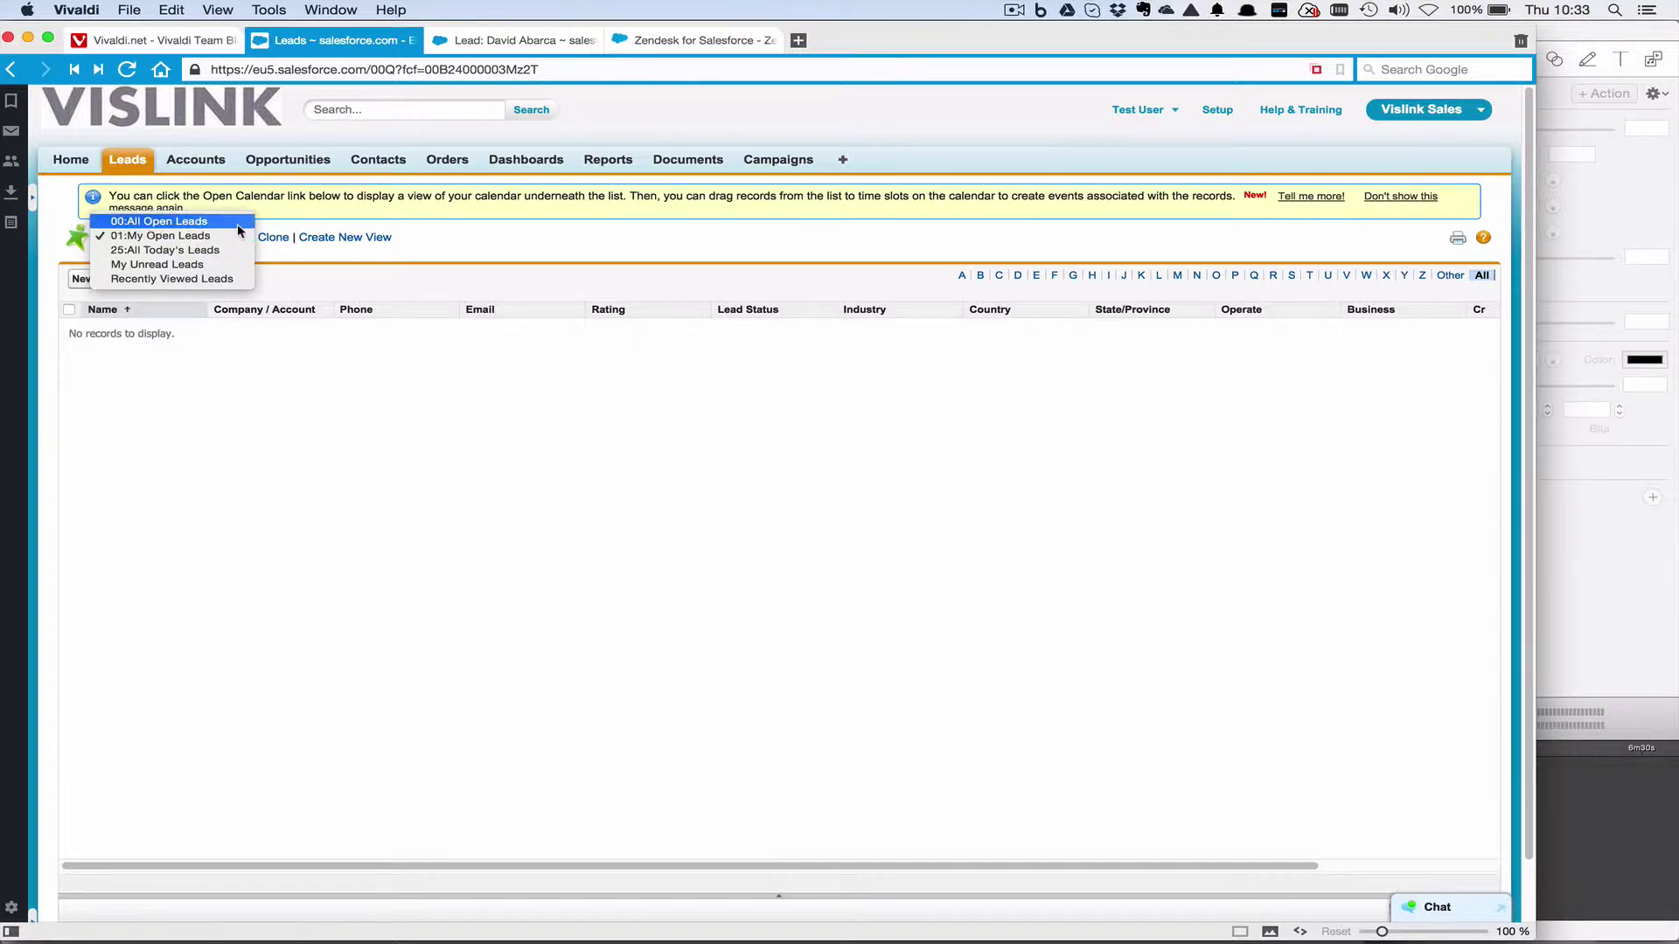
Show 00:All Open Leads and sort the 1,535 leads by Lead Status, then by Name.
left_click(238, 223)
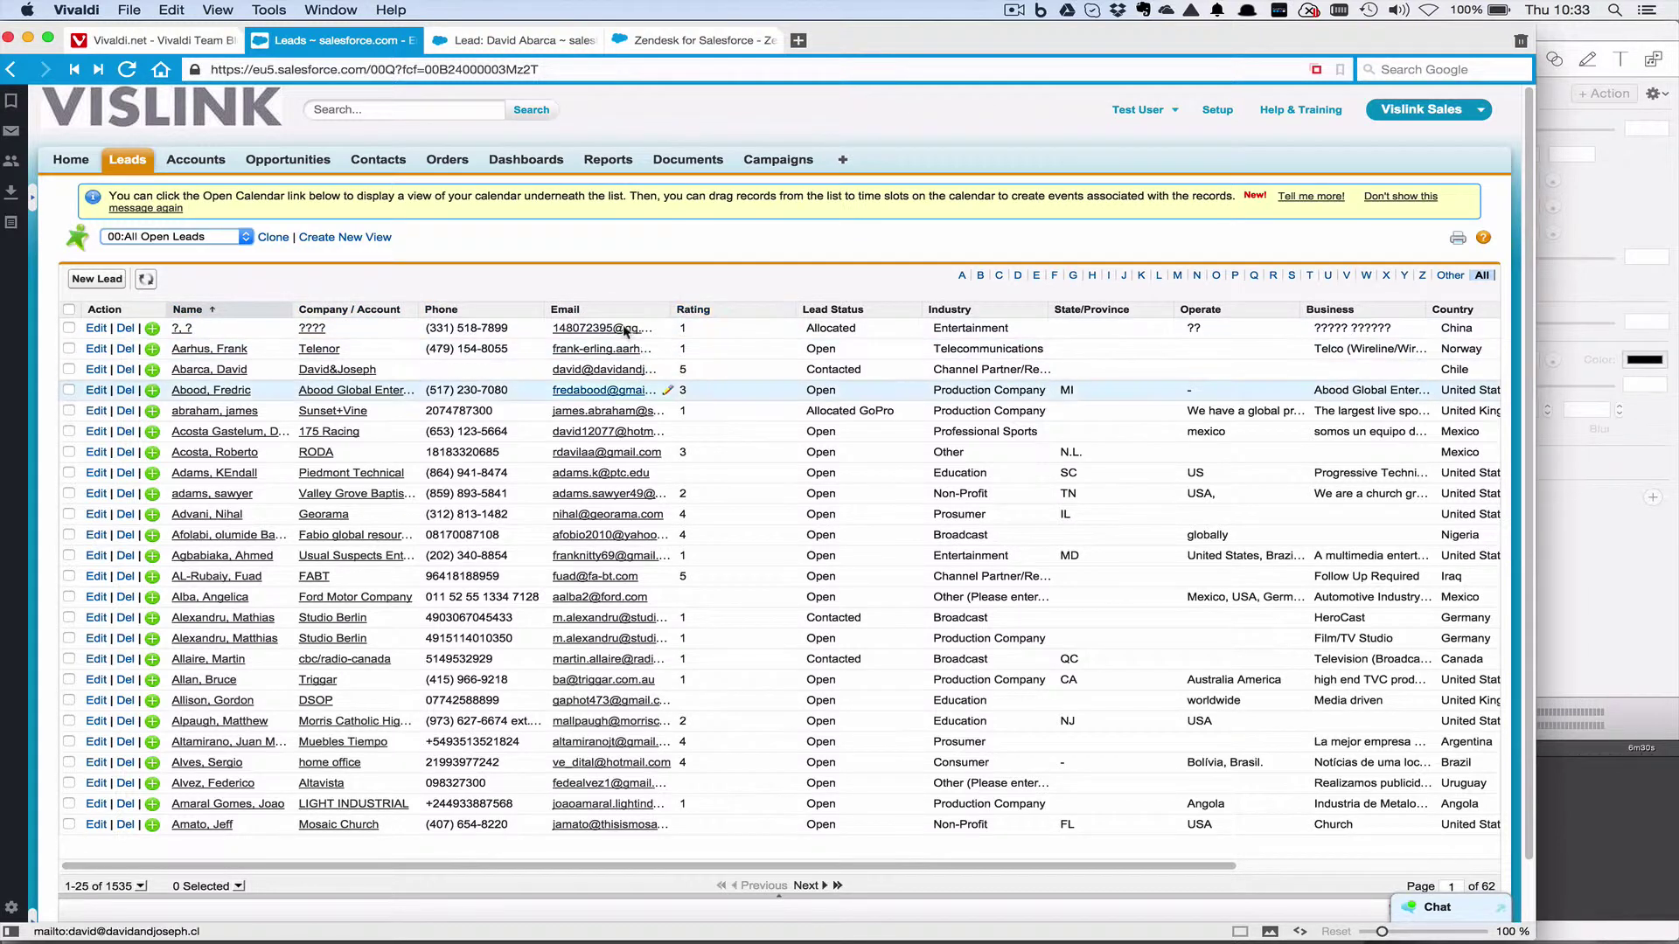
left_click(852, 311)
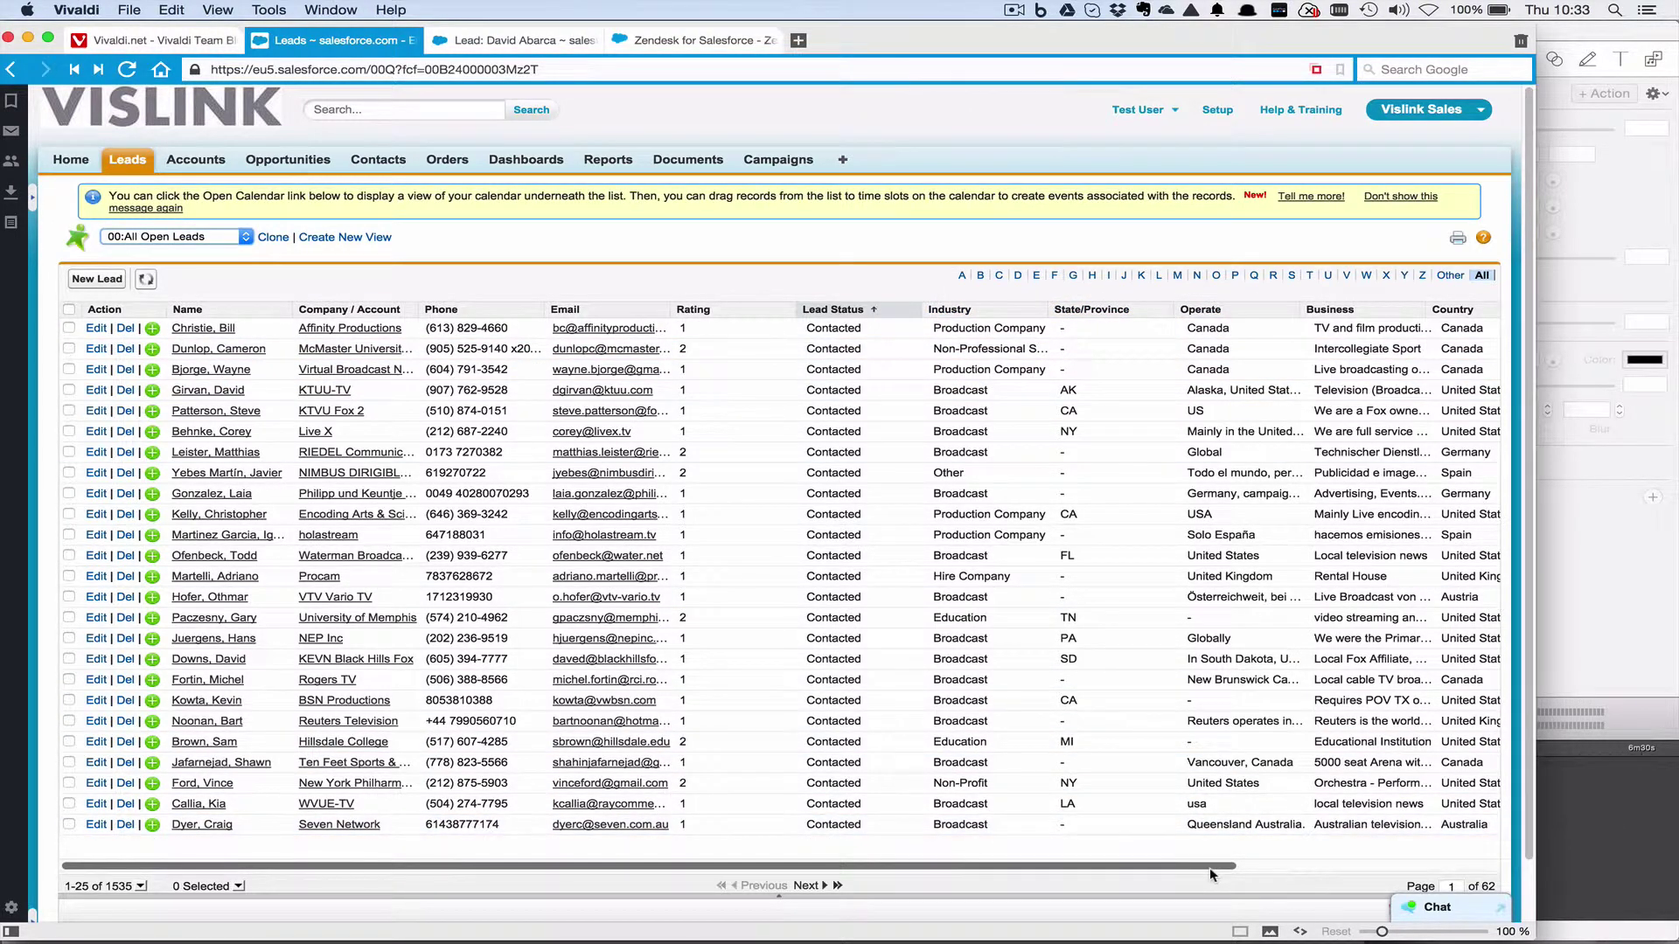
left_click_drag(1209, 867, 1016, 869)
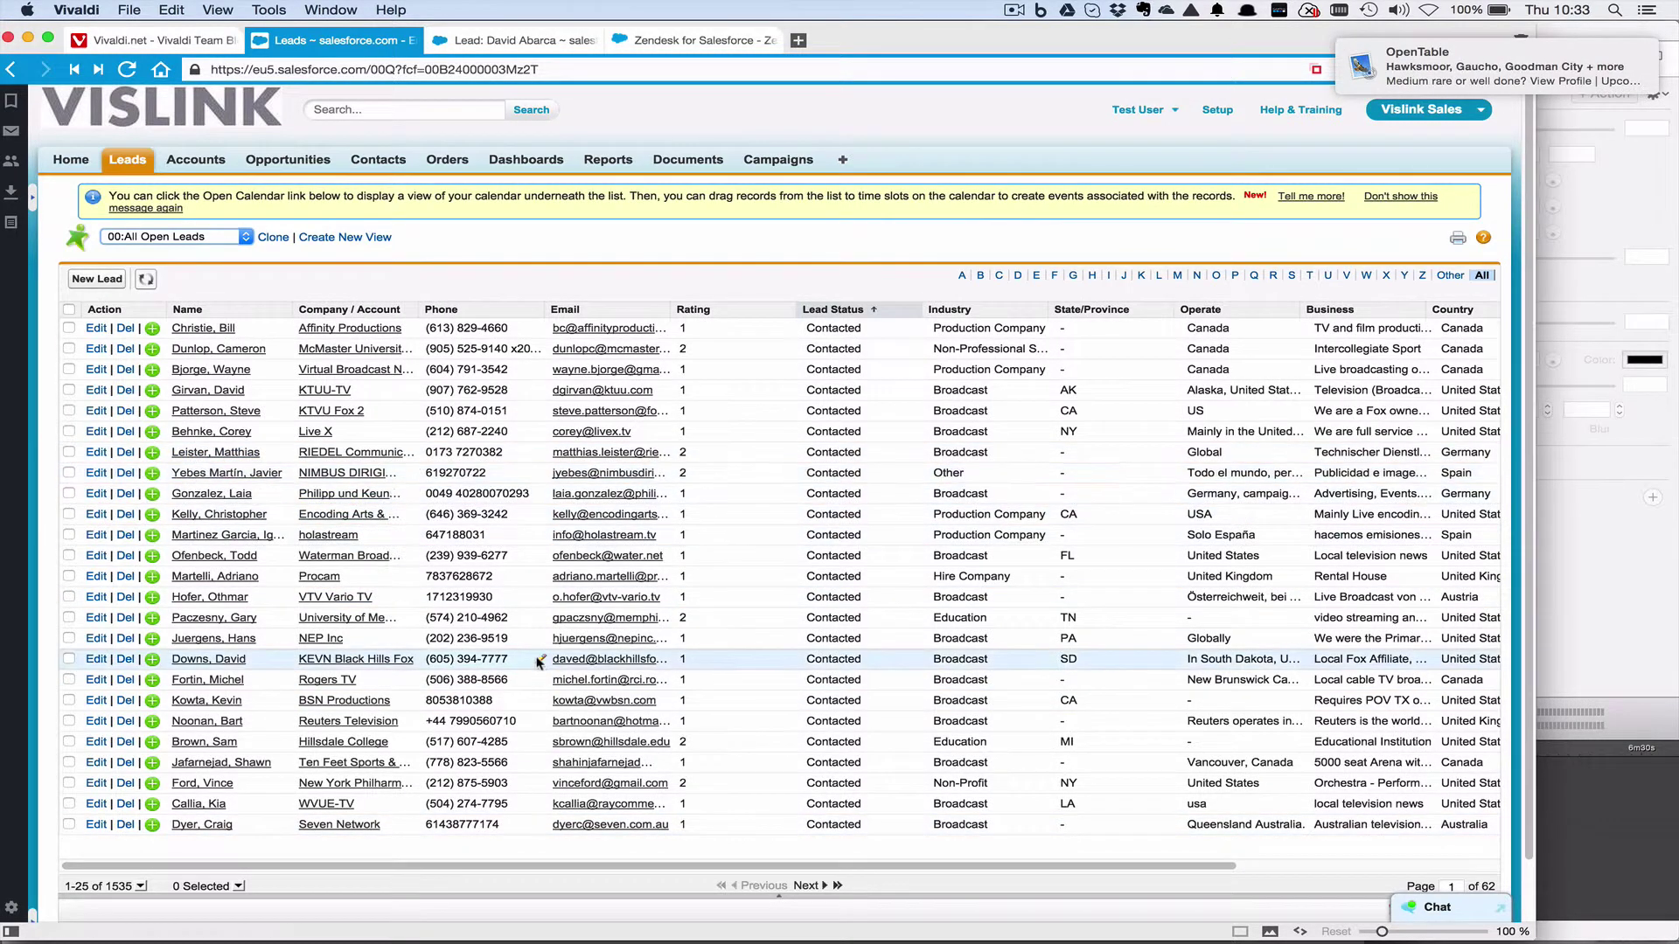
left_click(187, 309)
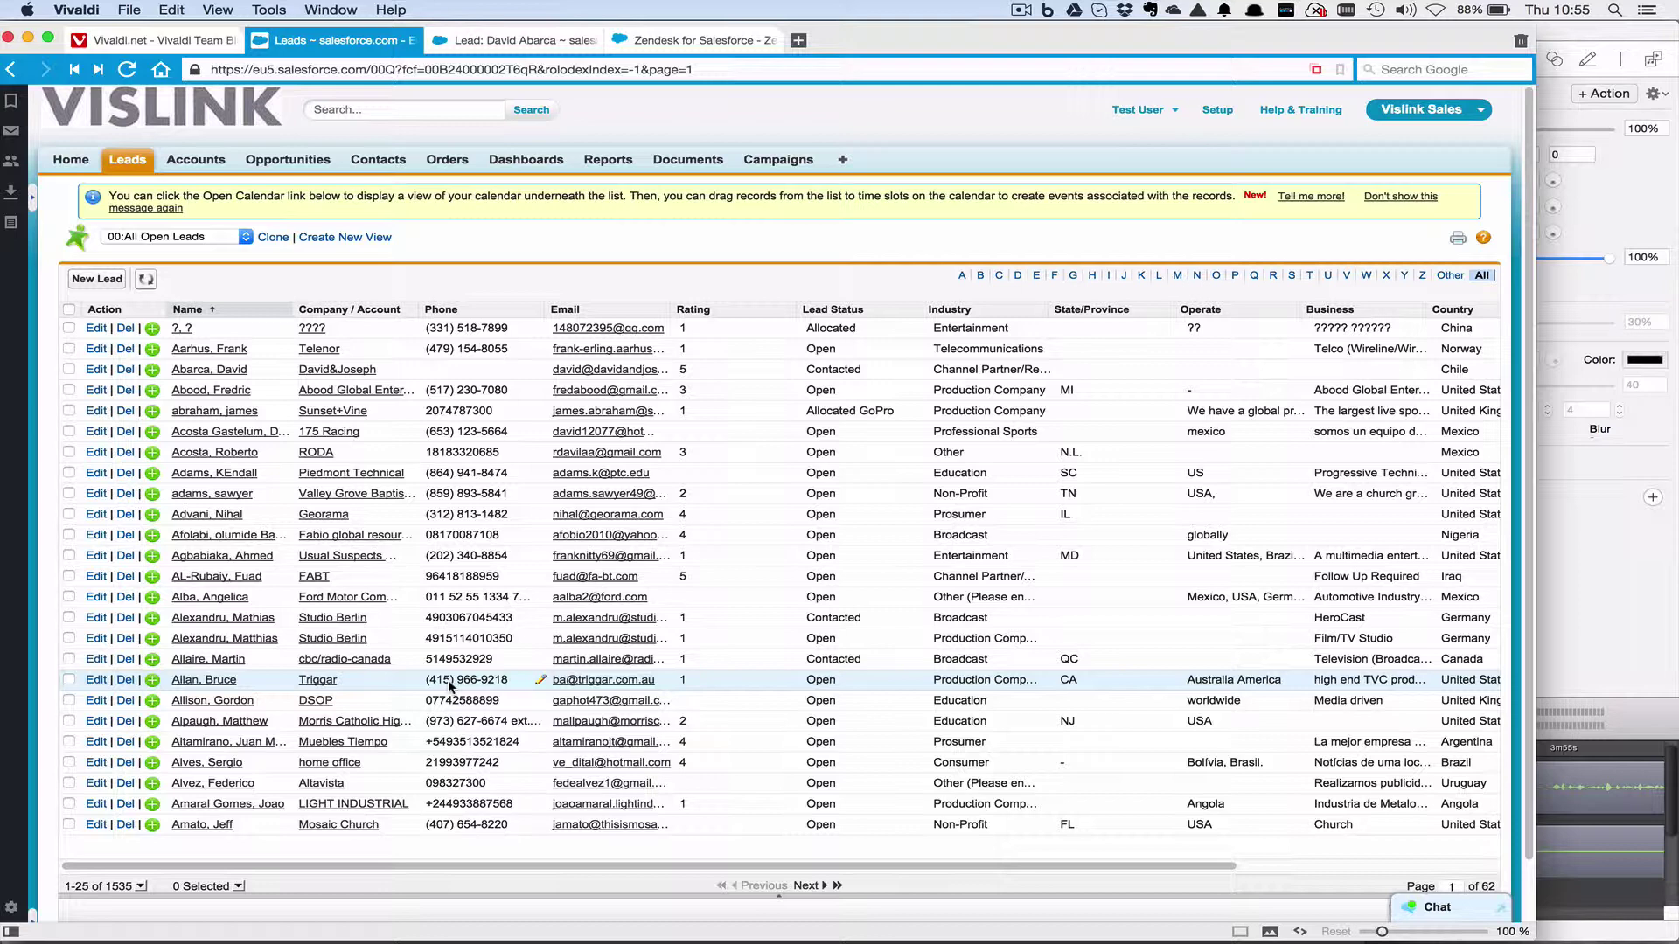
Open the Triggar lead's detail record, L-0001403.
left_click(205, 681)
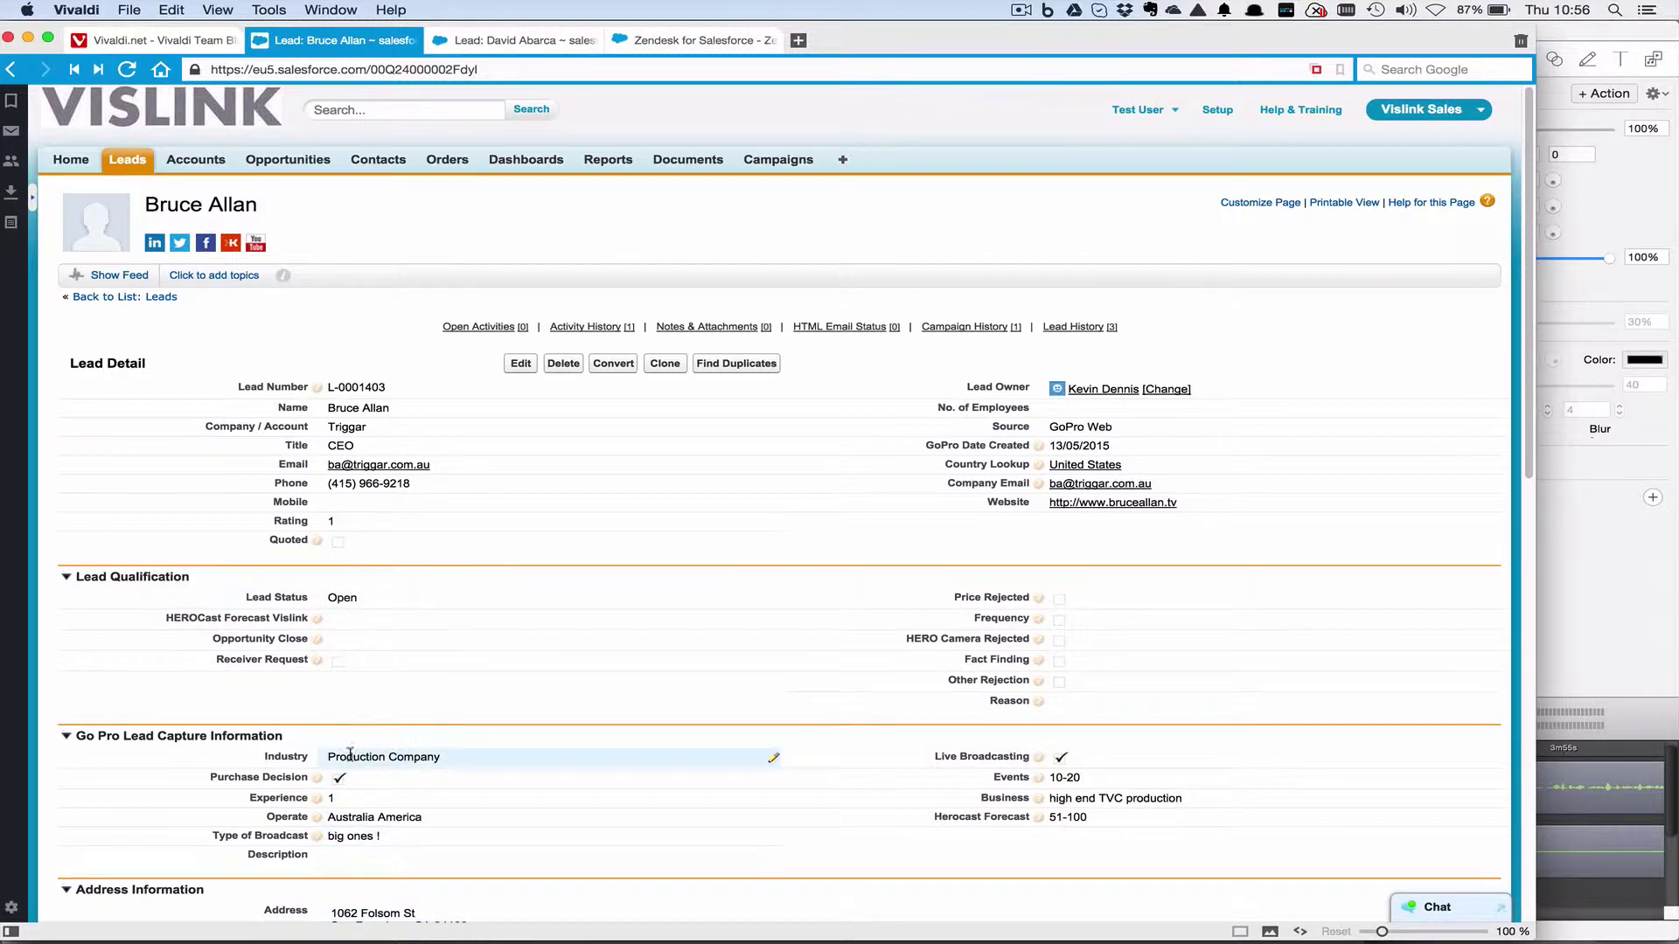
mouse_move(1037, 758)
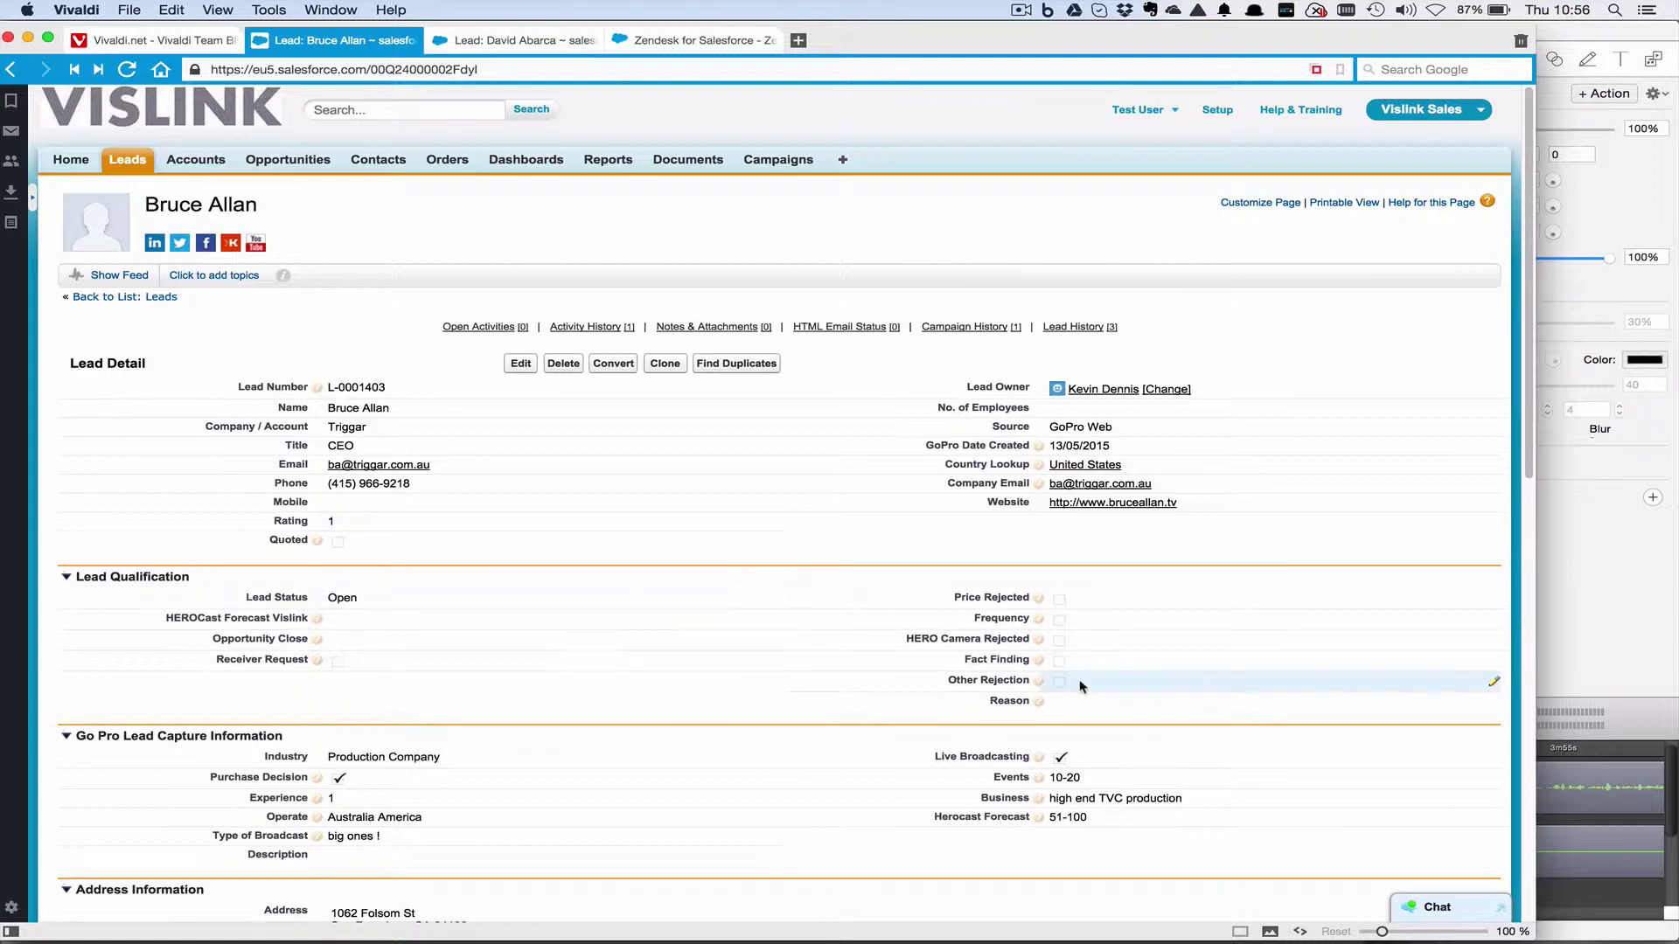
Change the Lead Status inline to Dead, then back to Open, and cancel the edit.
double_click(348, 598)
left_click(357, 601)
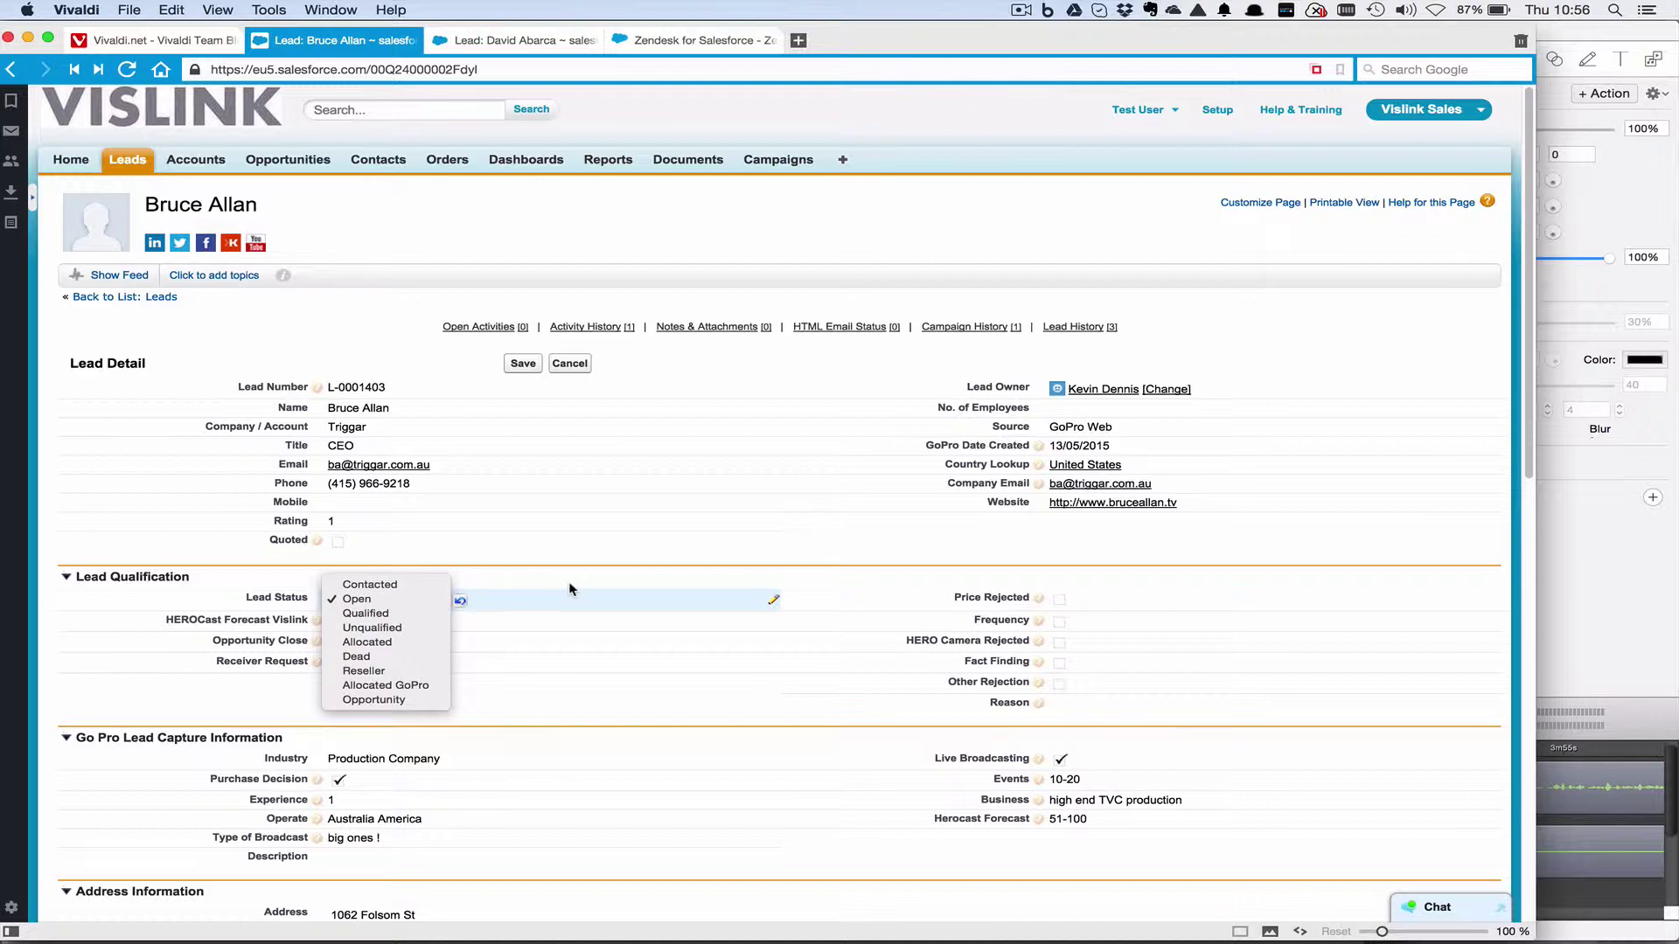
left_click(435, 658)
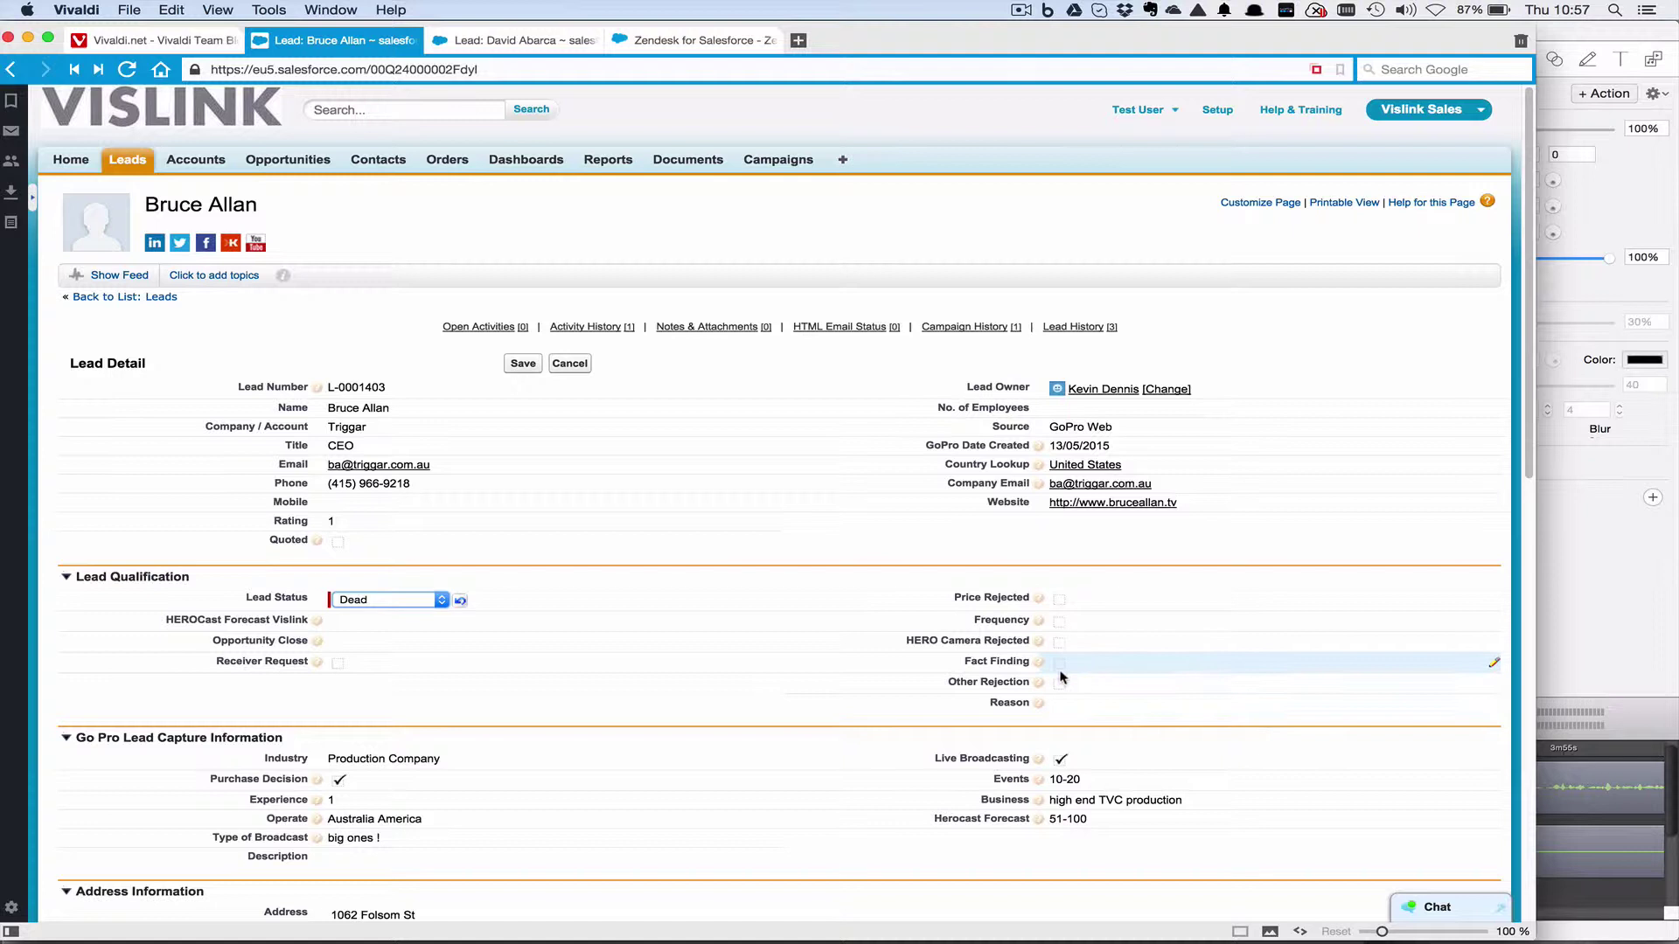
mouse_move(1038, 661)
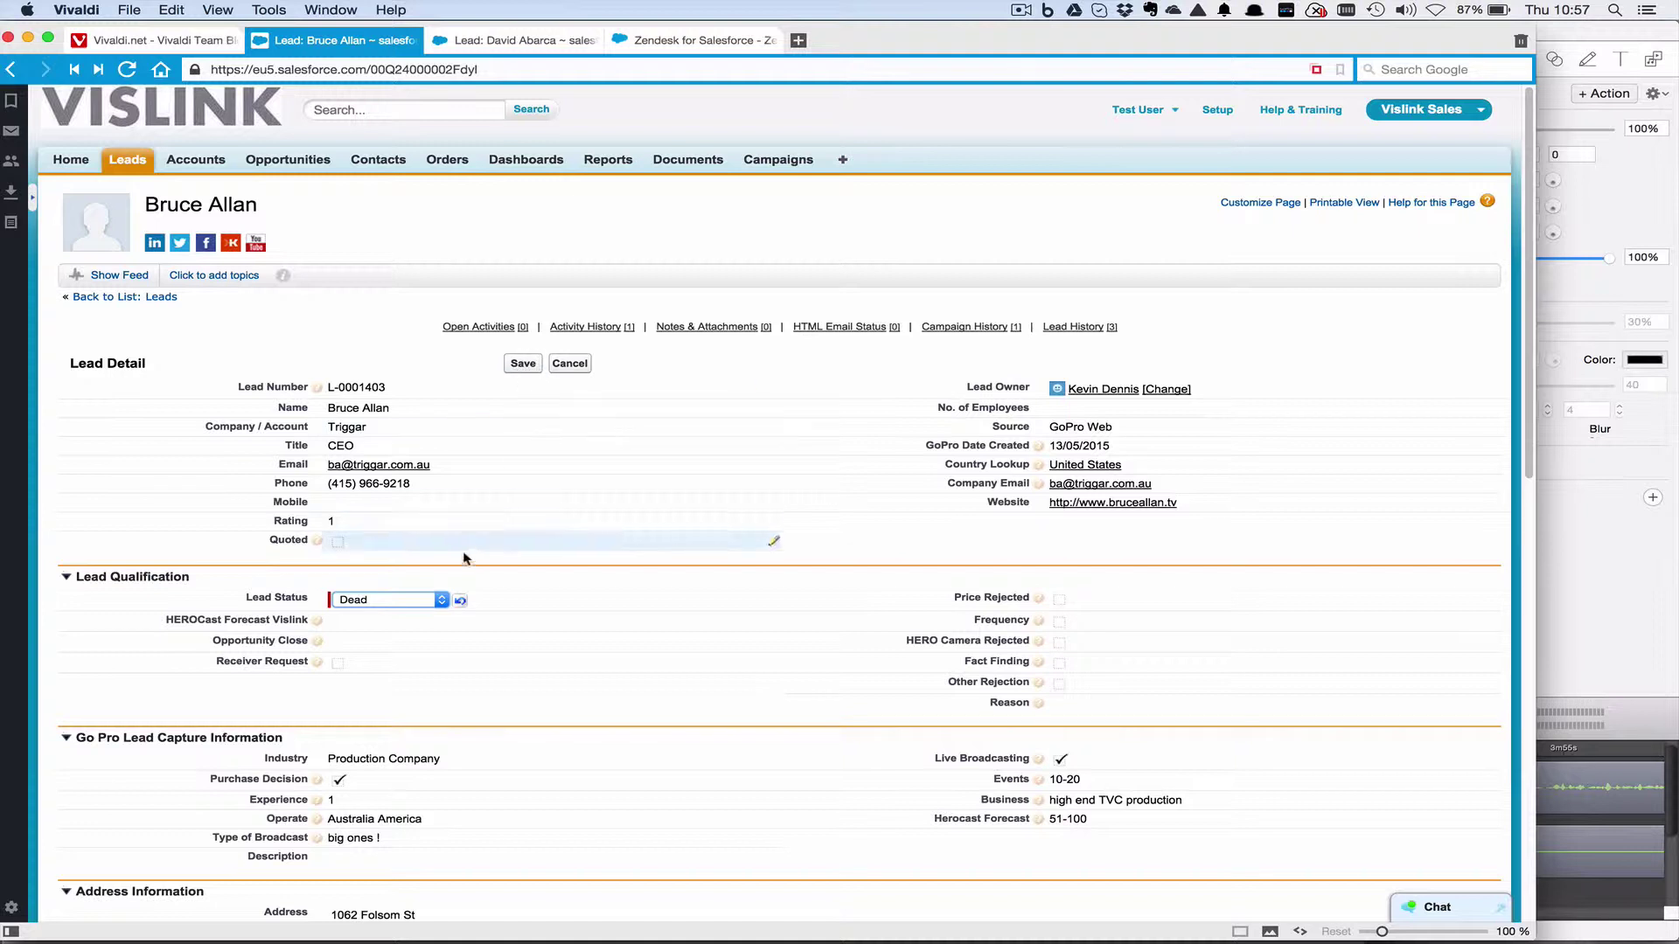
left_click(429, 604)
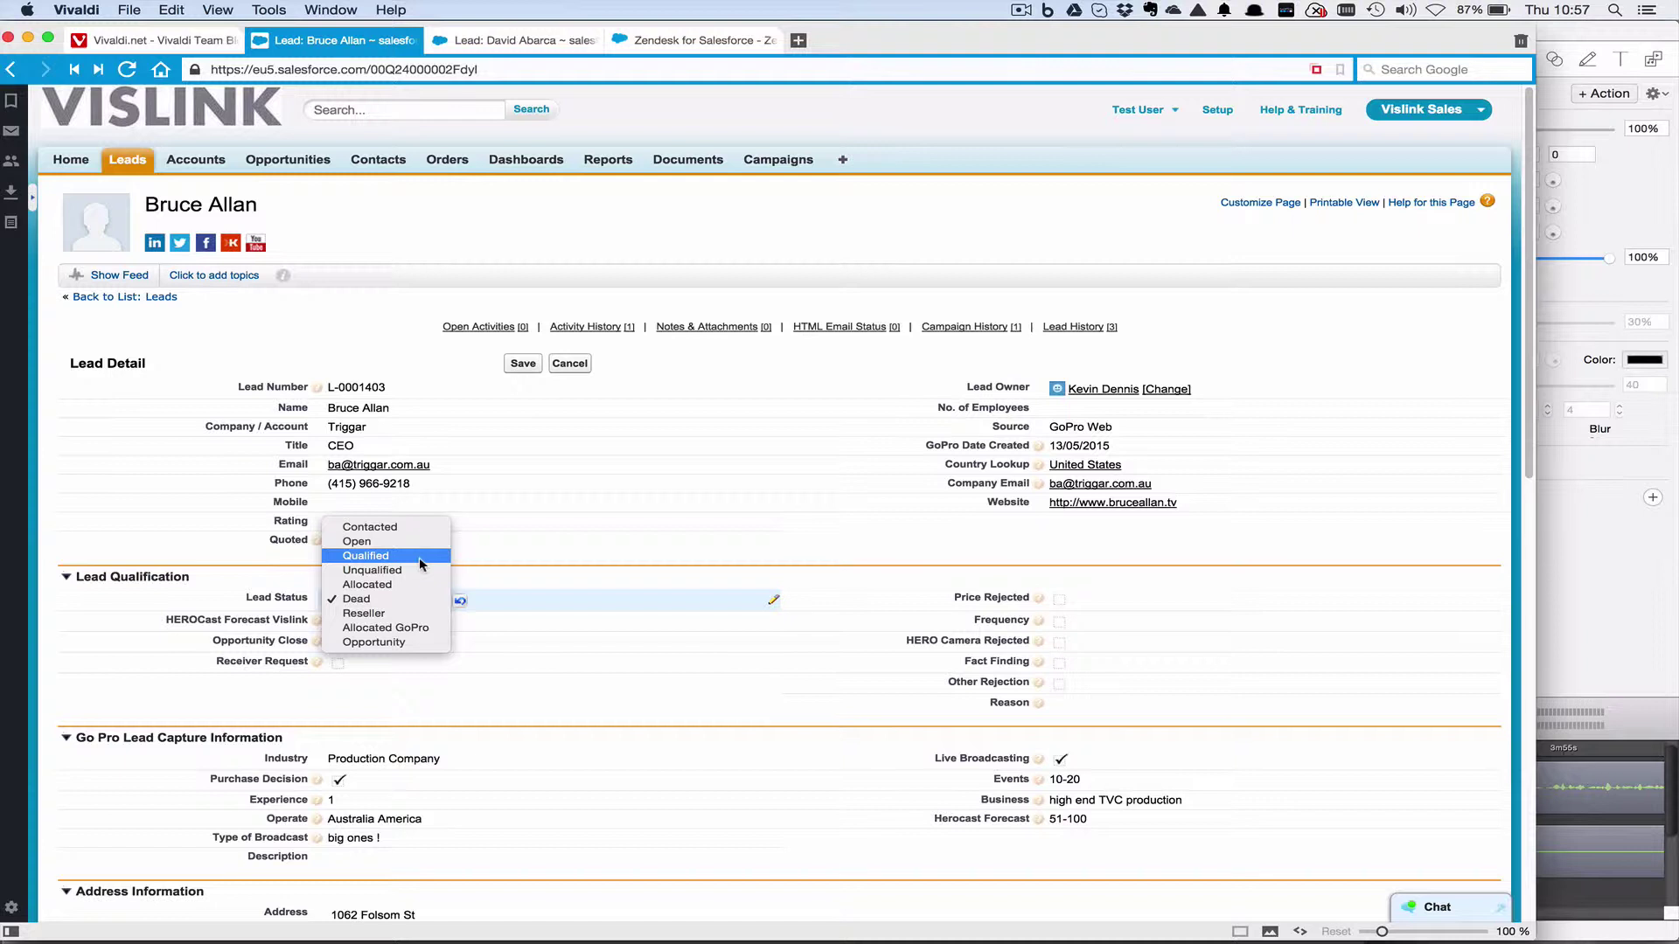
left_click(423, 549)
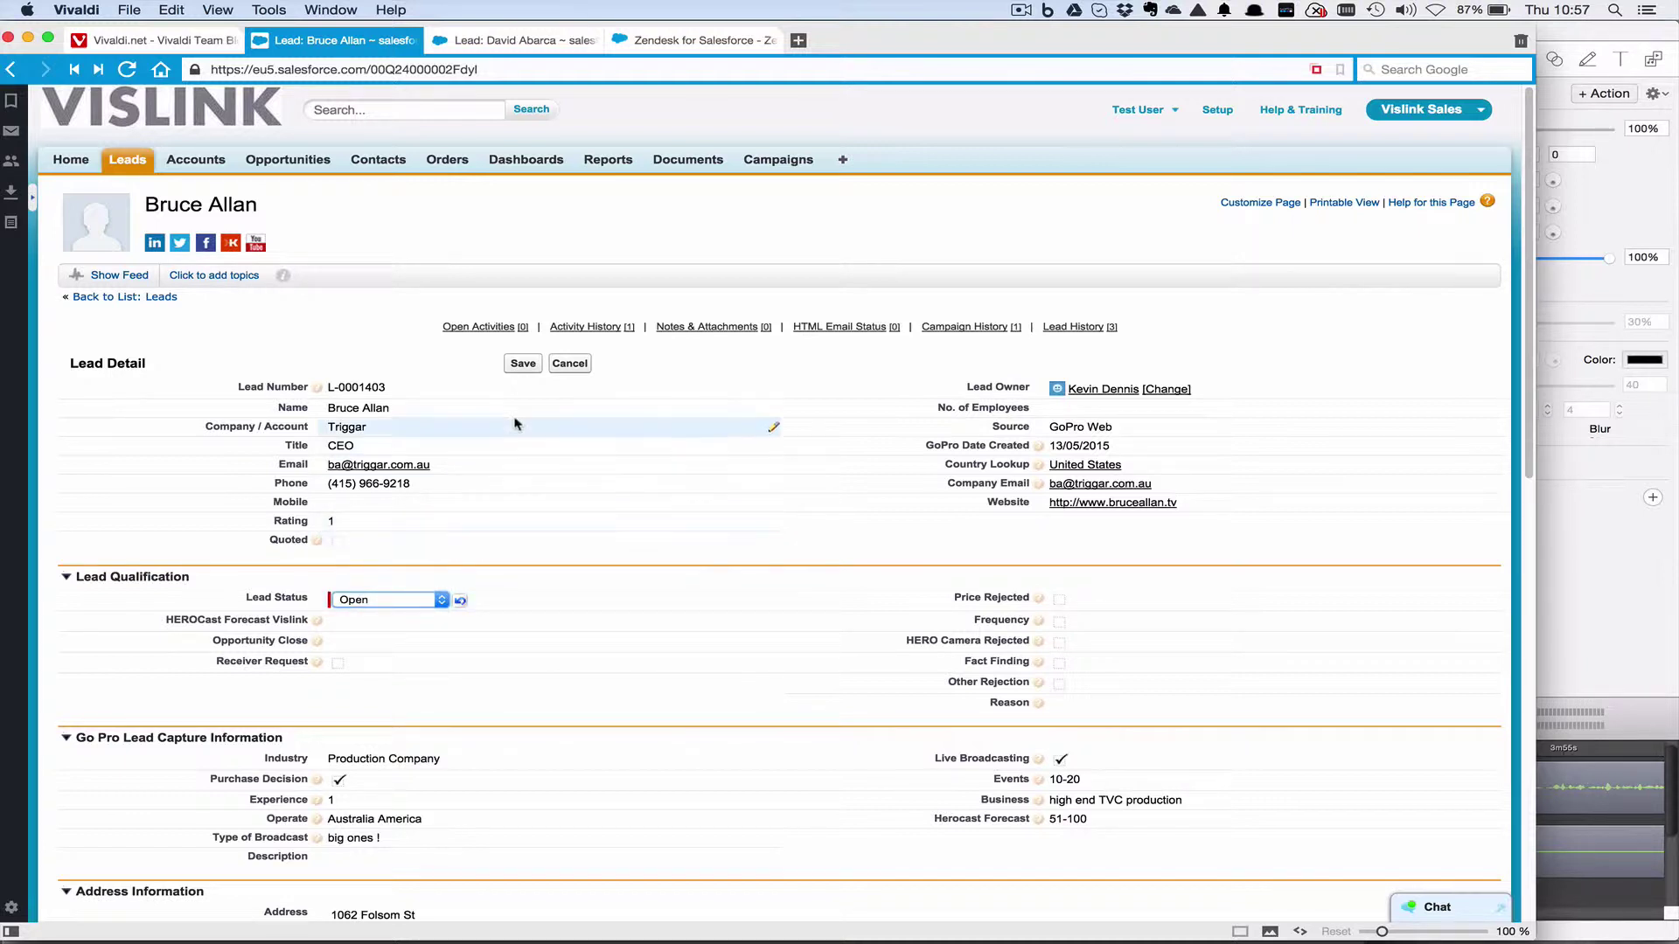
left_click(579, 367)
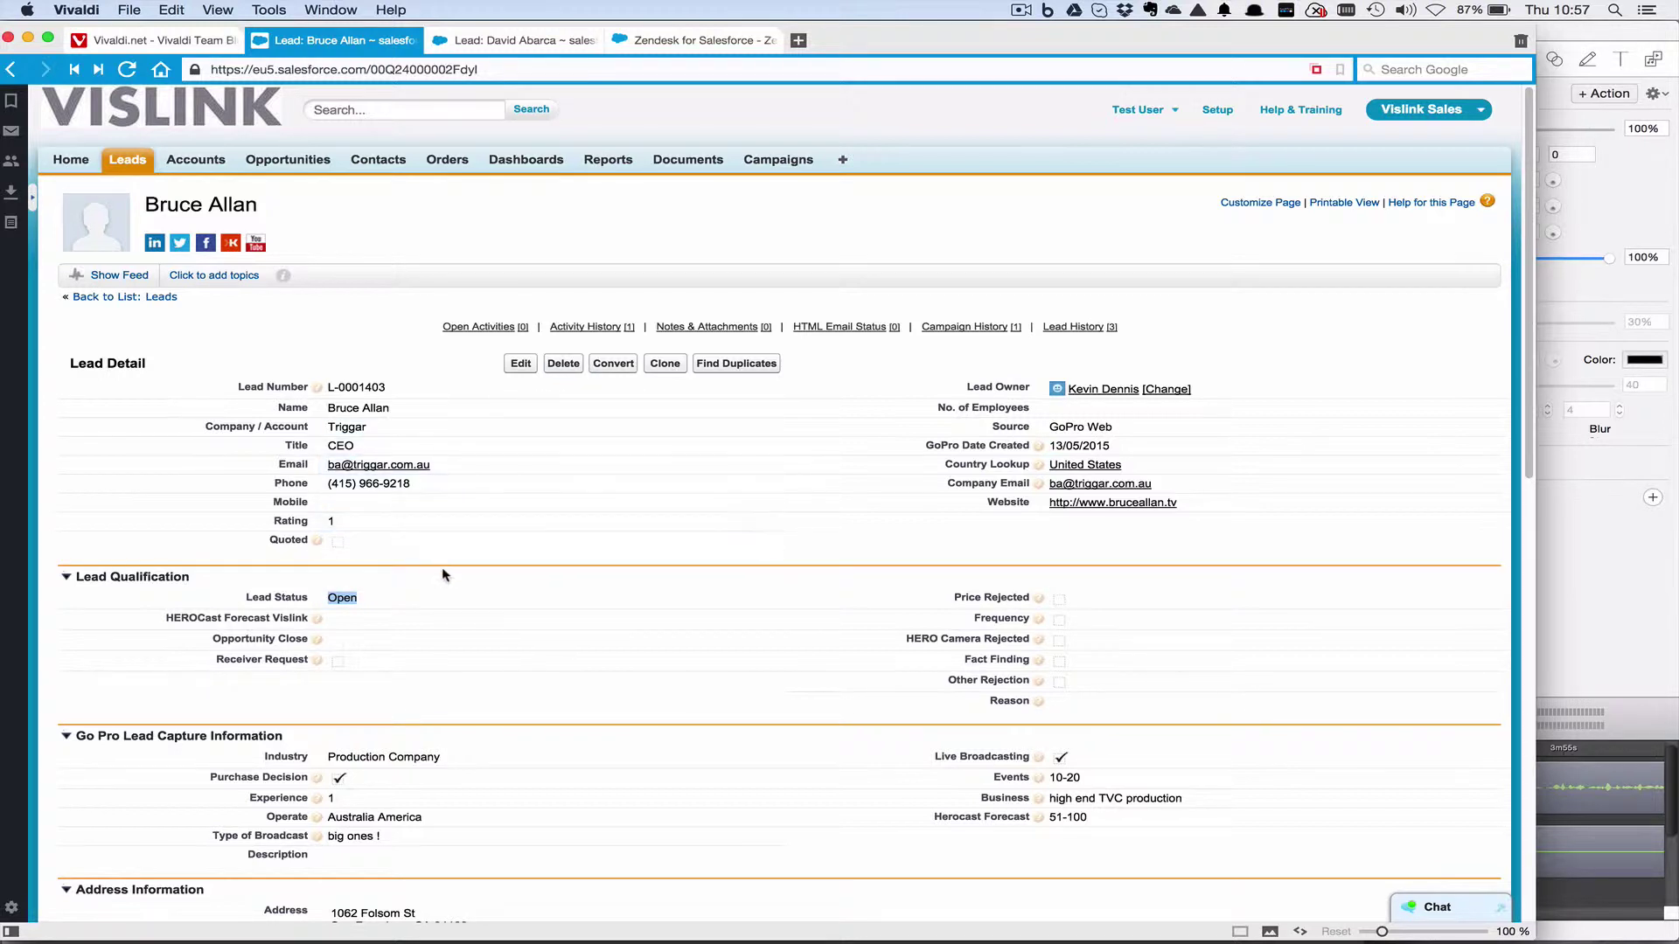
Enter a mobile number and HEROCast Forecast Vislink 392389 inline, leaving both unsaved.
double_click(413, 492)
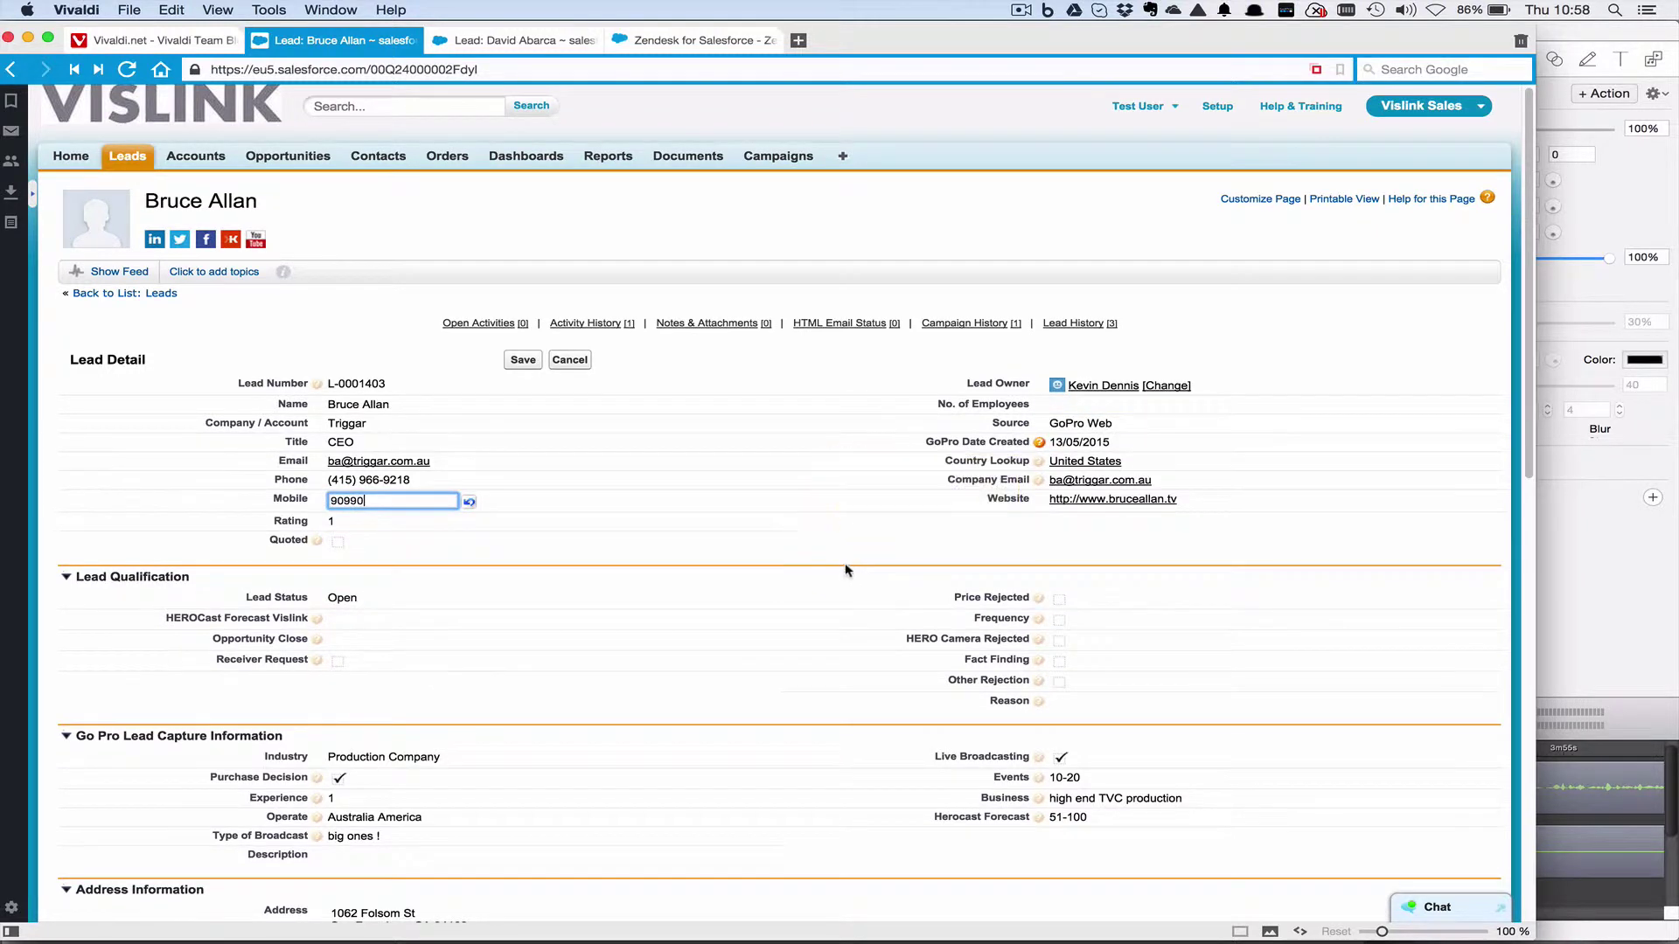
scroll(843, 569, "down", 1)
scroll(662, 702, "down", 1)
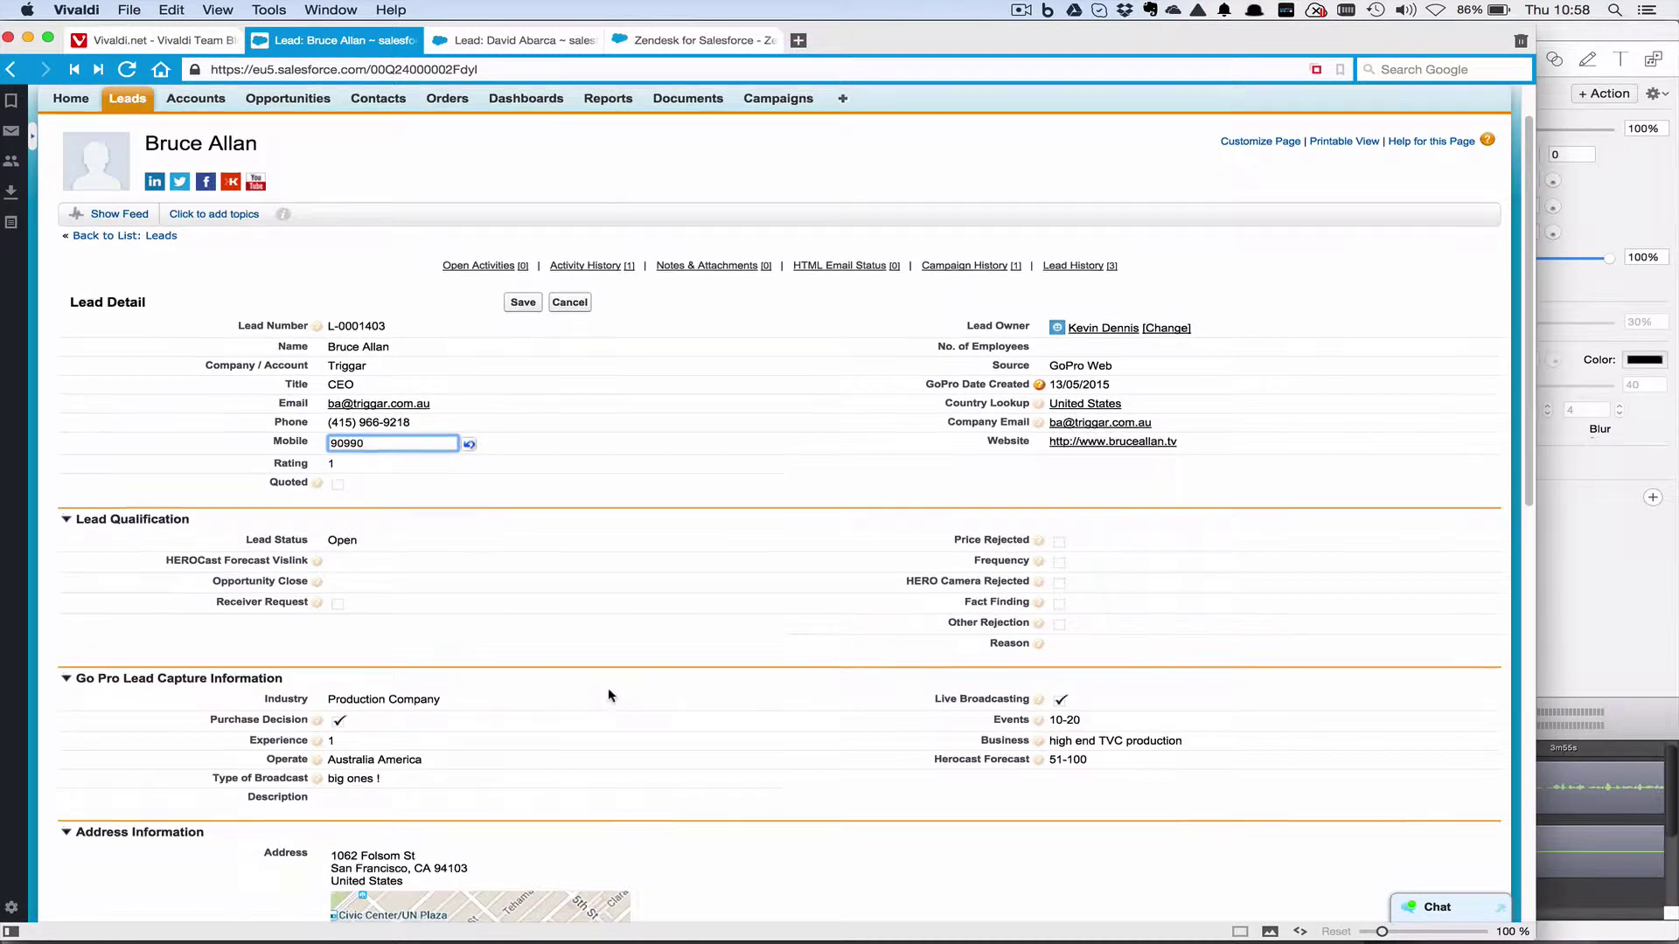
double_click(469, 561)
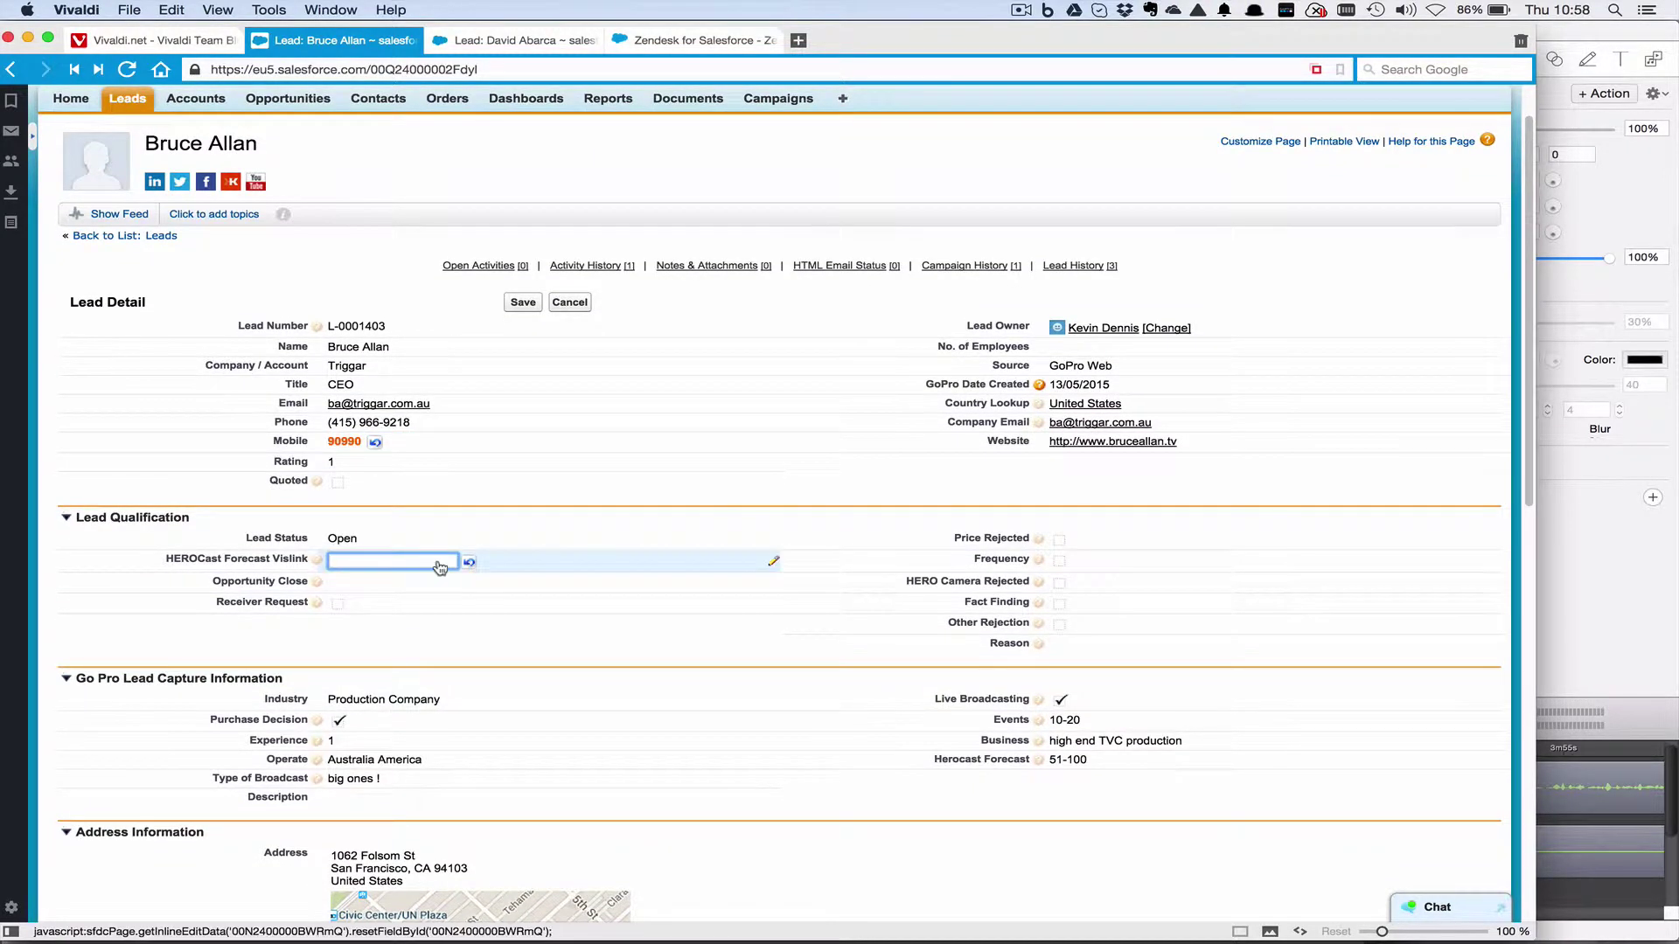
type("392389")
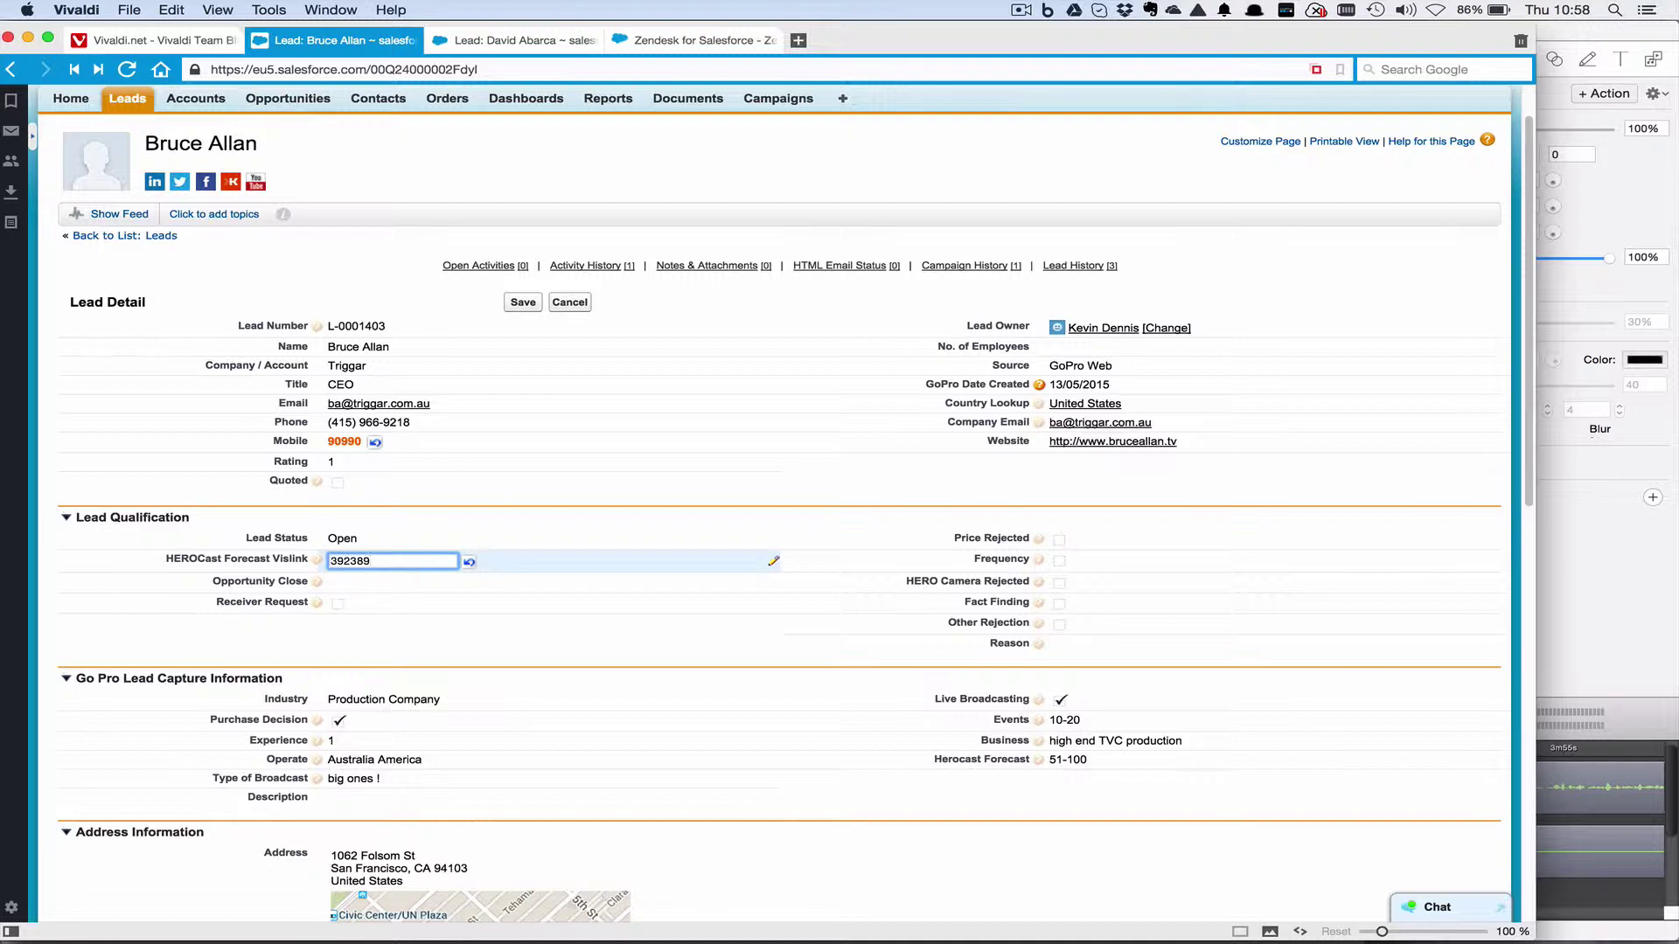
double_click(412, 583)
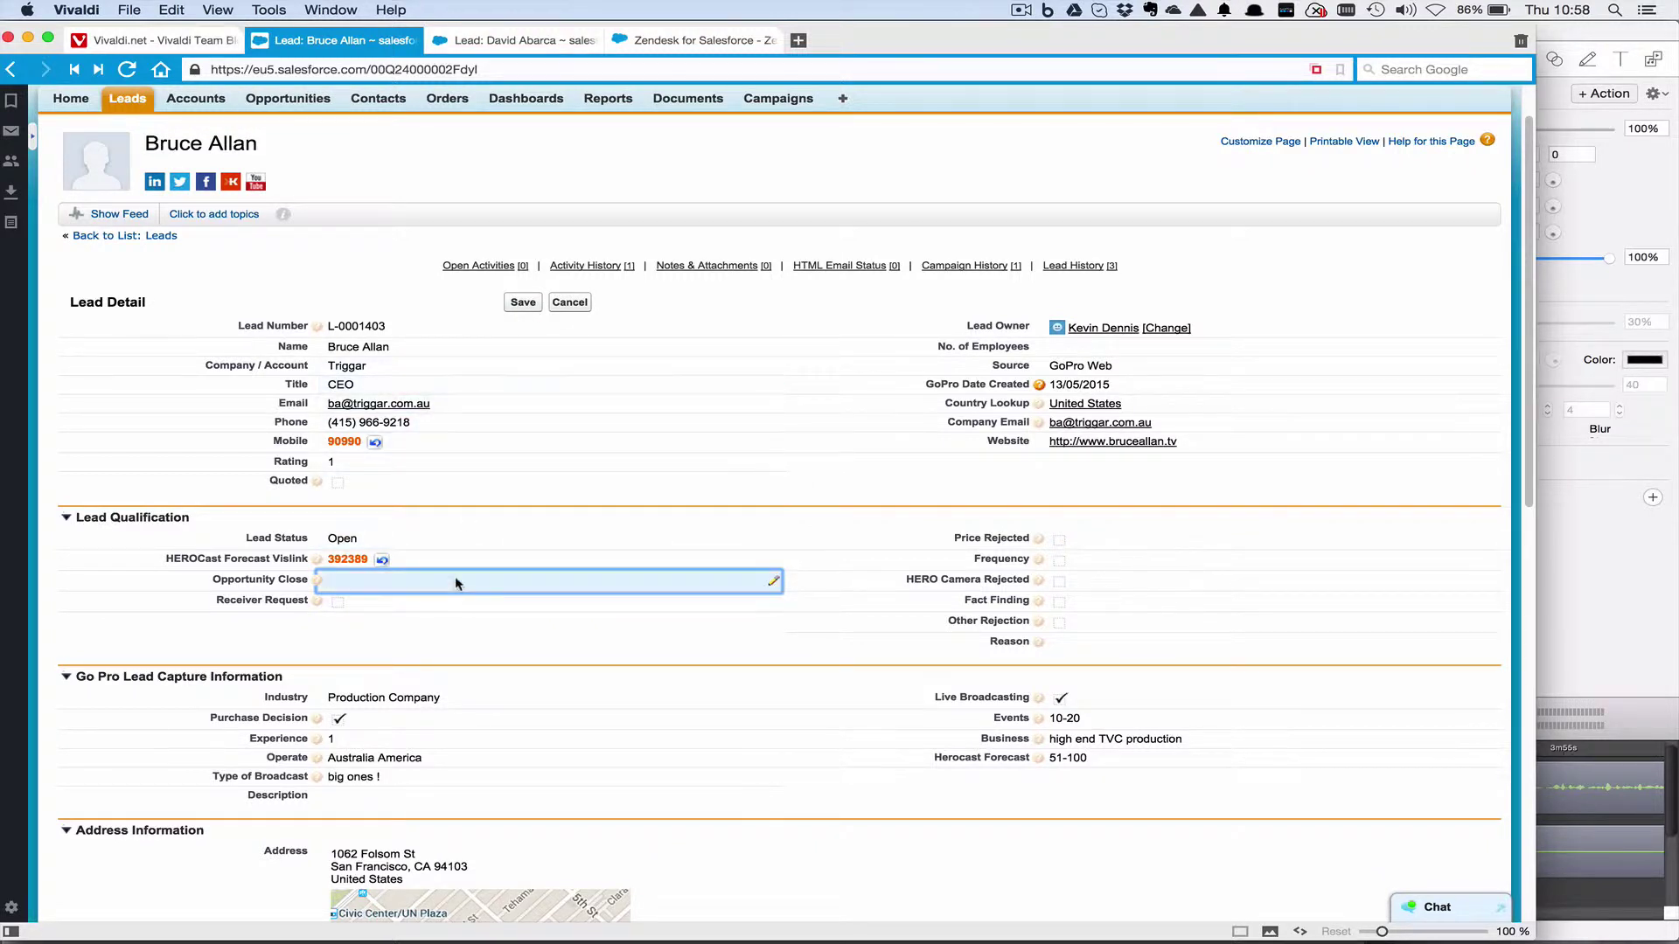
Undo the HEROCast Forecast Vislink and Mobile entries and cancel inline editing.
left_click(383, 561)
left_click(374, 443)
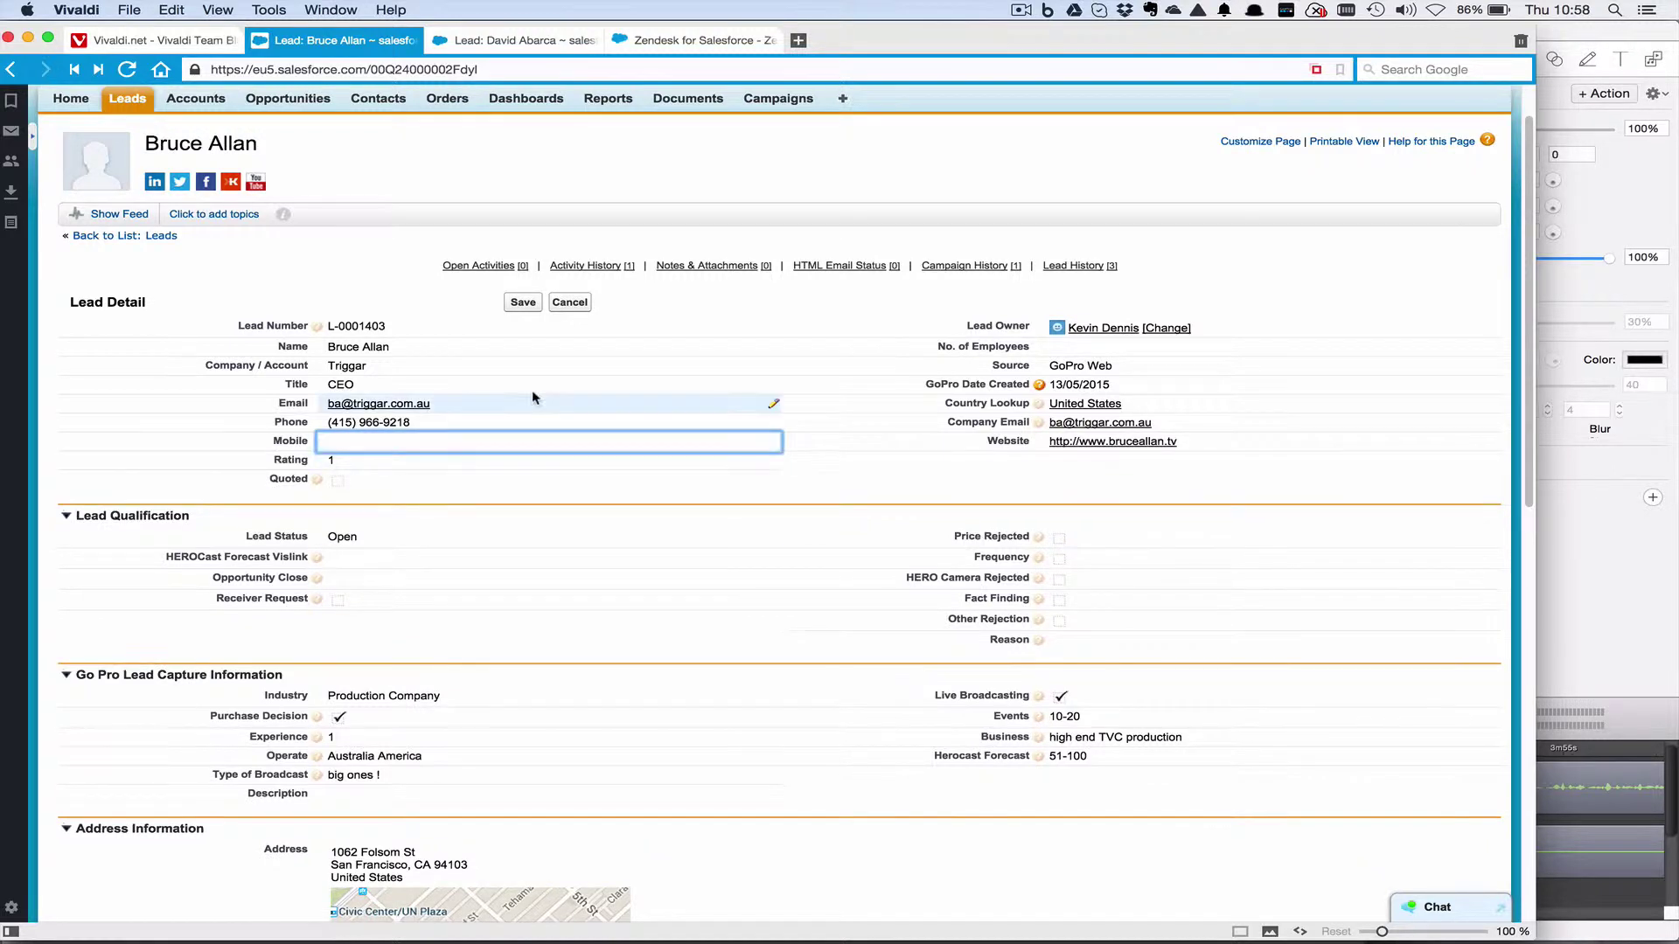
left_click(570, 304)
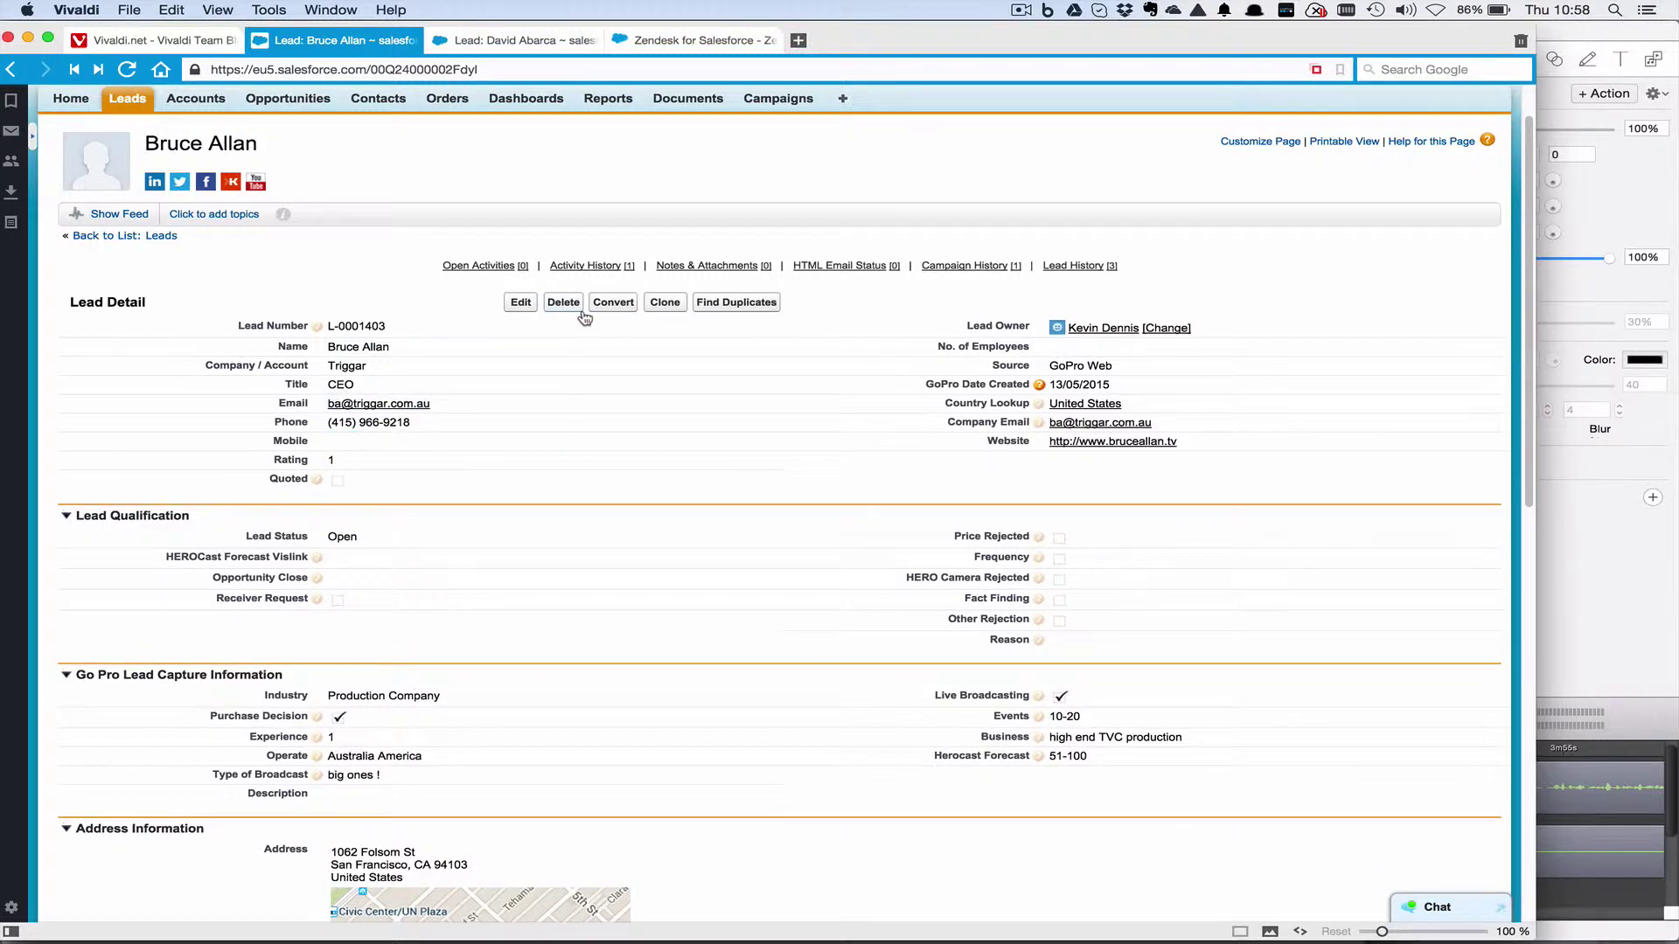
scroll(680, 454, "down", 1)
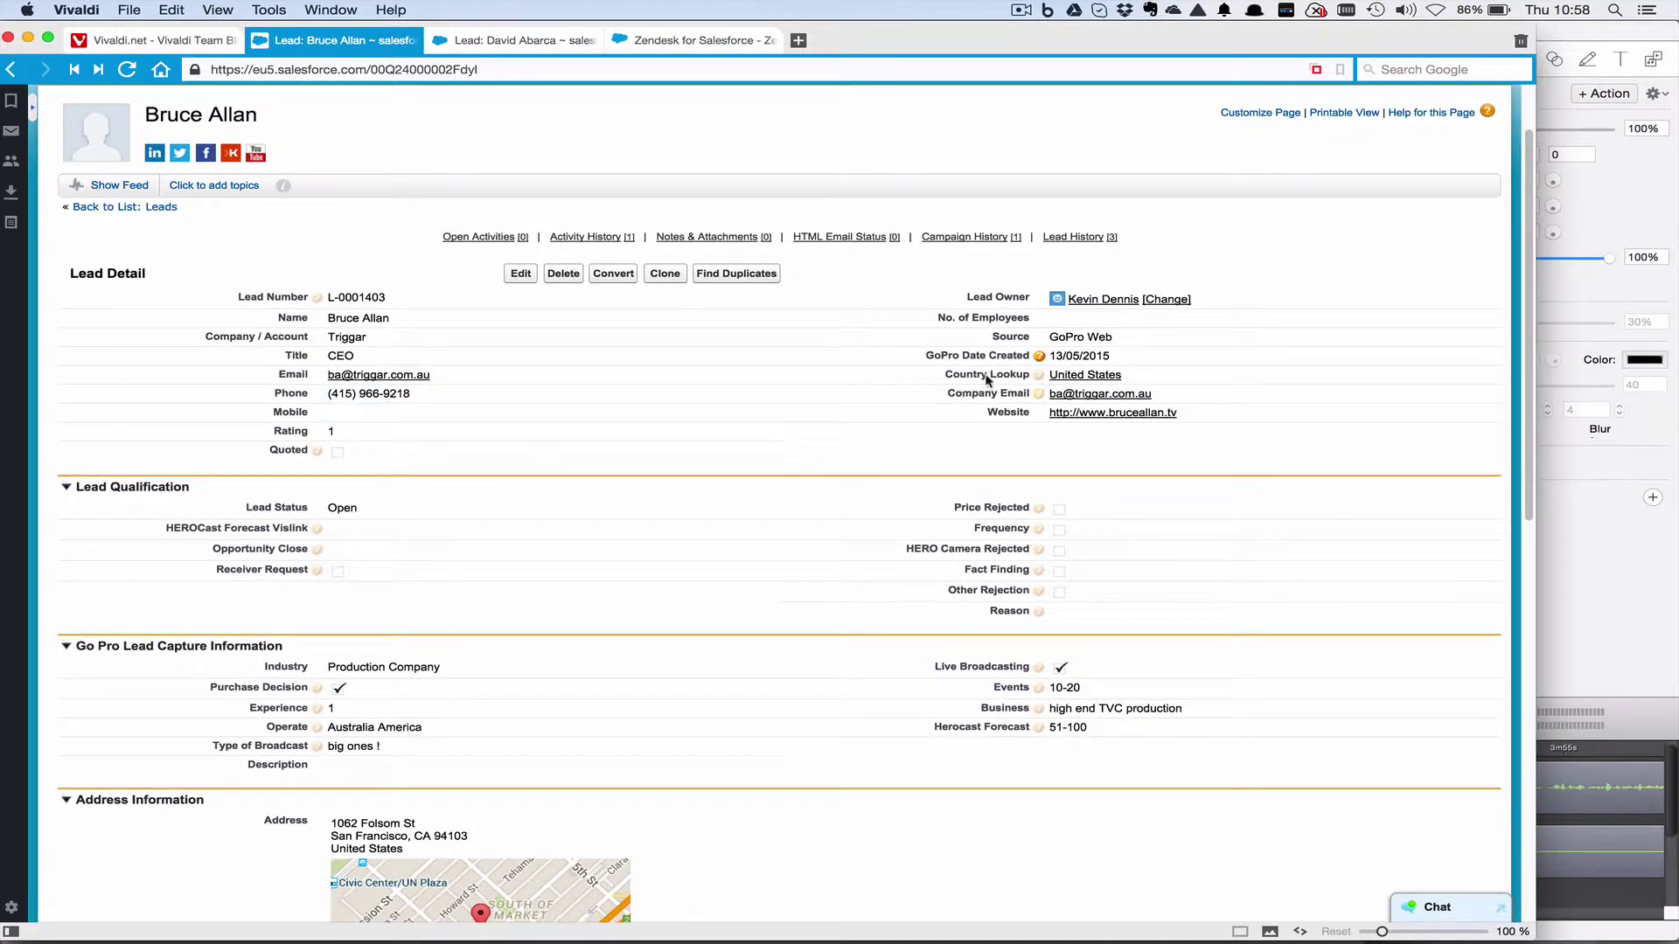
mouse_move(1041, 379)
mouse_move(1041, 529)
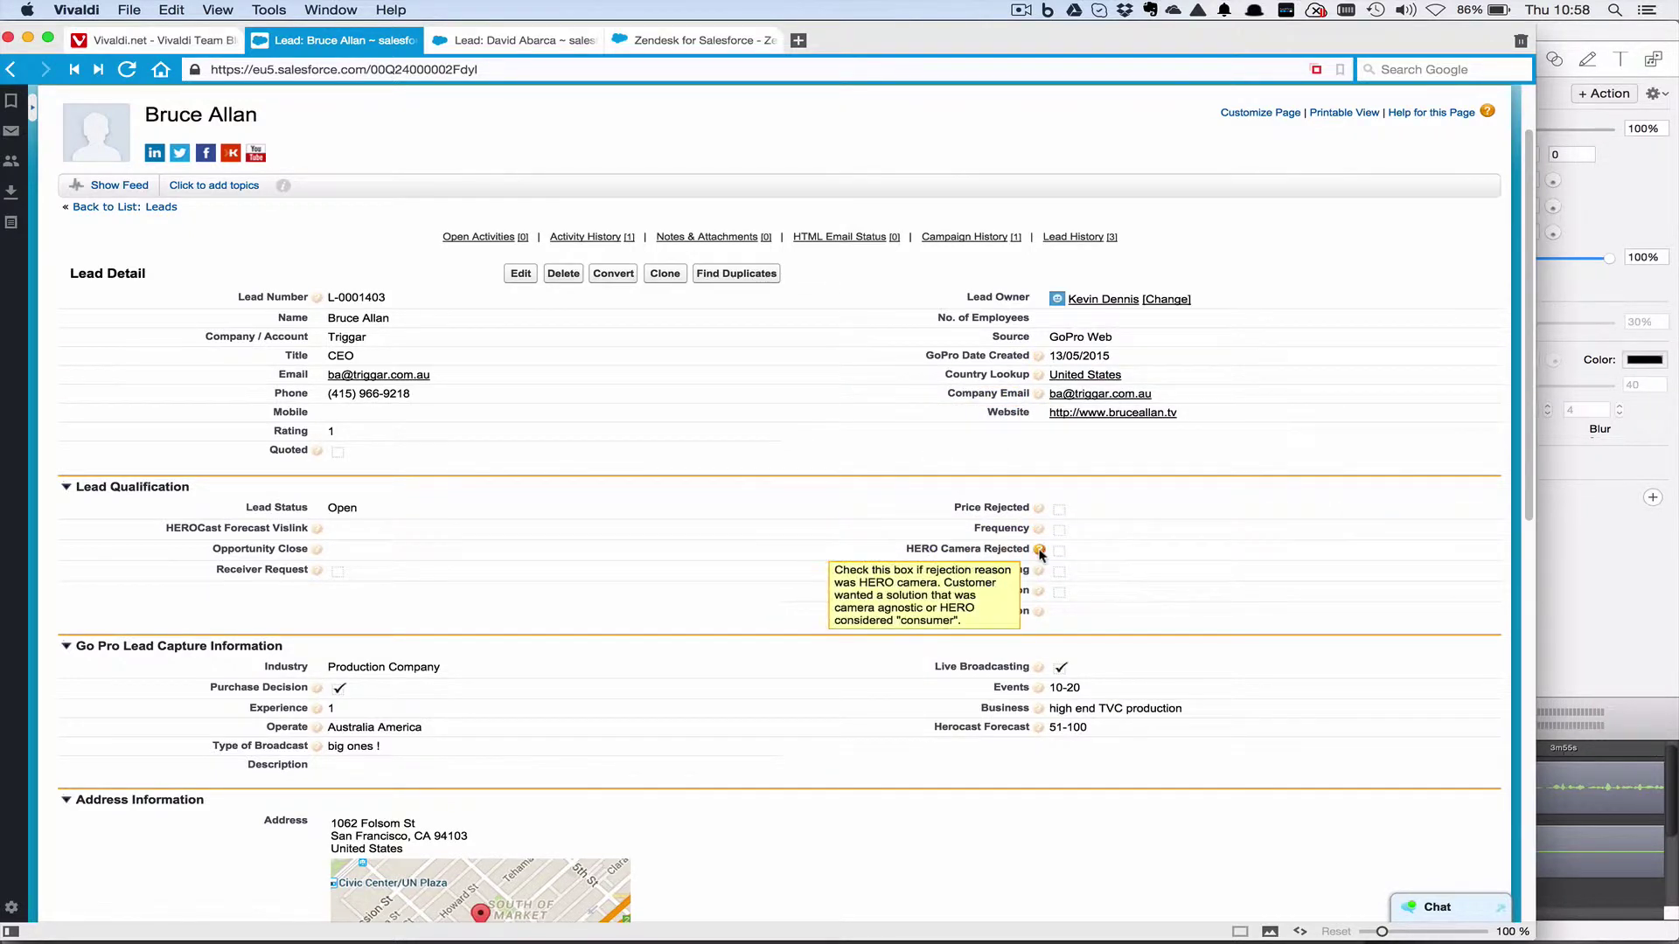
mouse_move(1040, 573)
mouse_move(1037, 612)
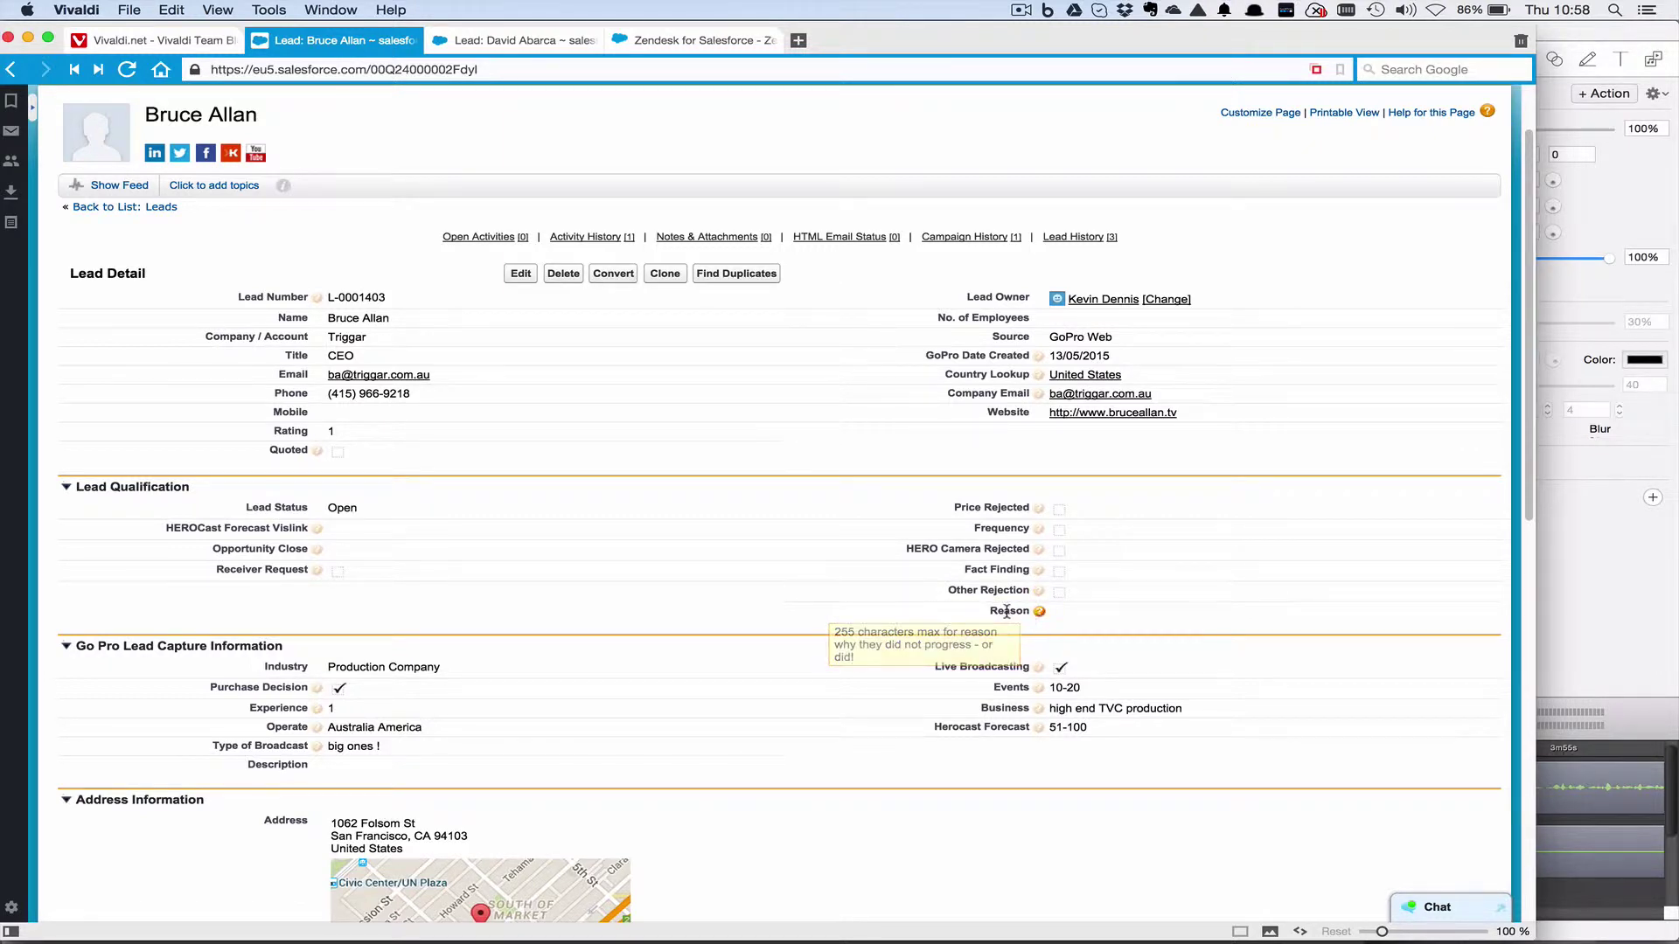
mouse_move(1041, 696)
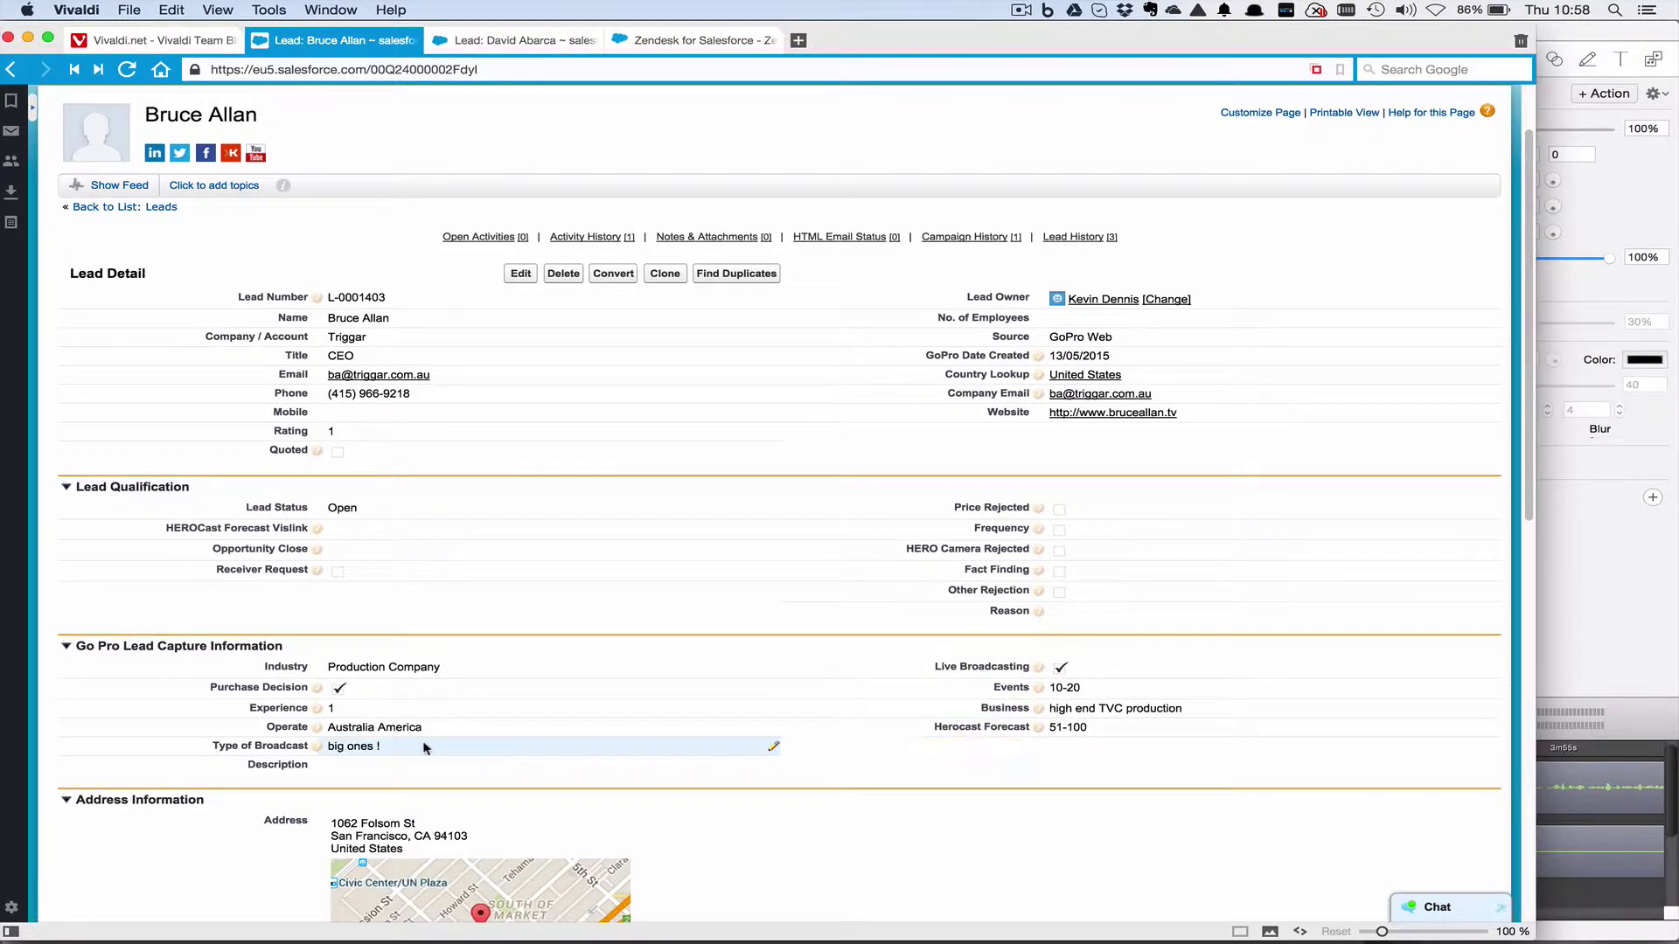
mouse_move(314, 739)
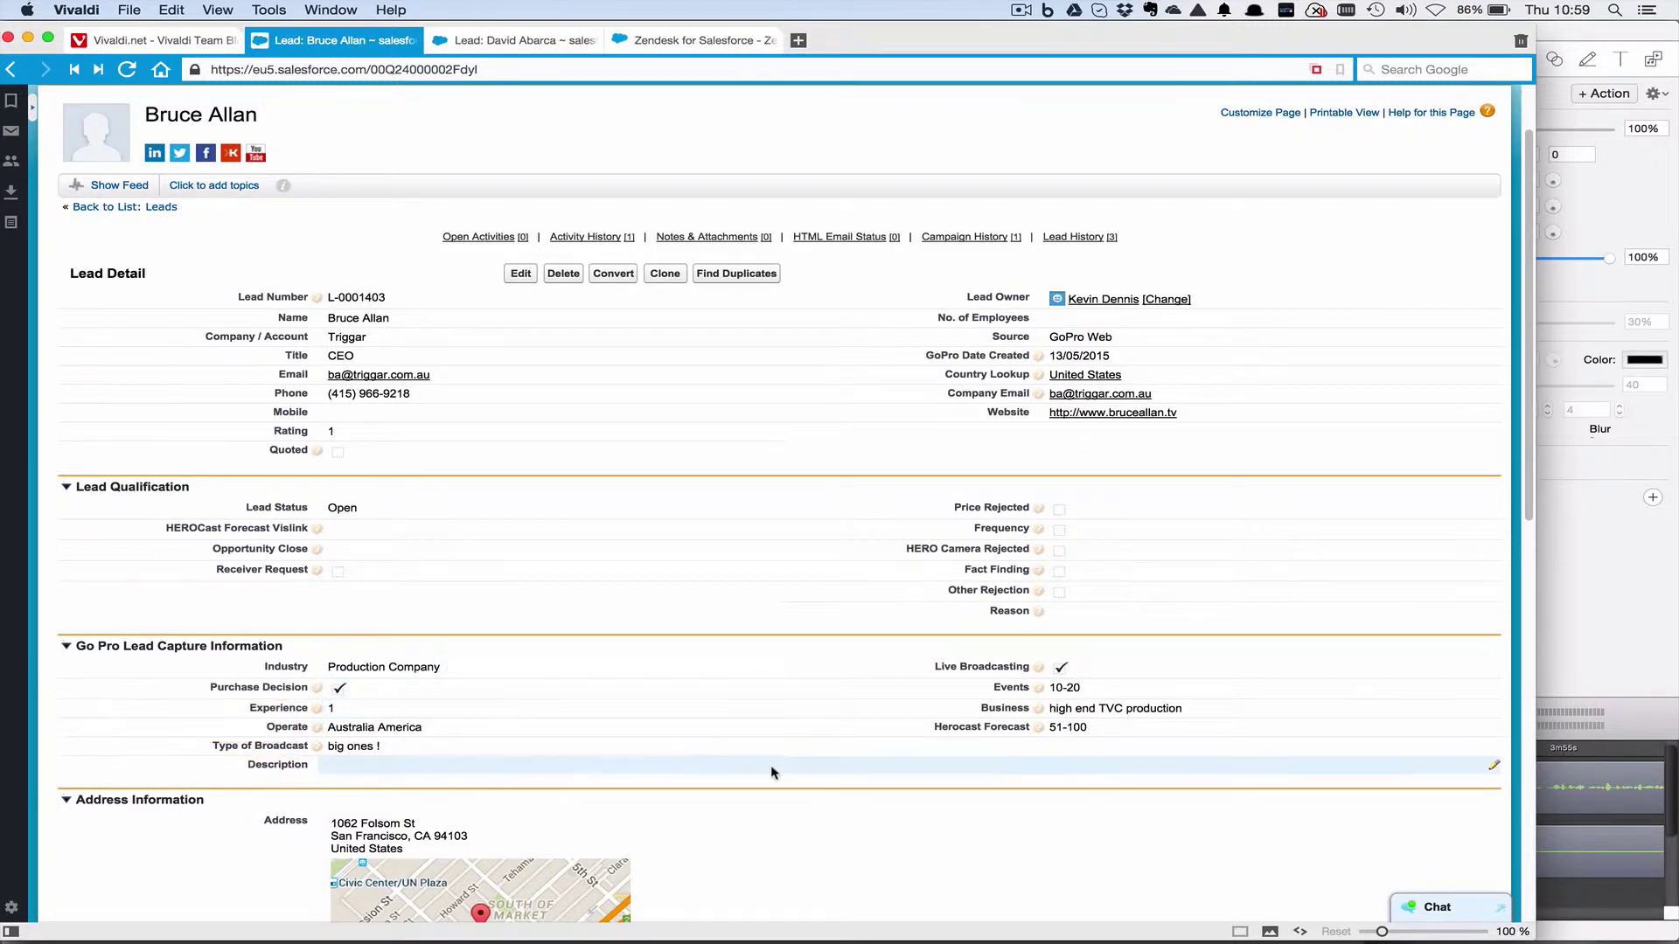
From Activity History, open Log a Call, then start a Send an Email draft to the lead.
scroll(771, 773, "down", 3)
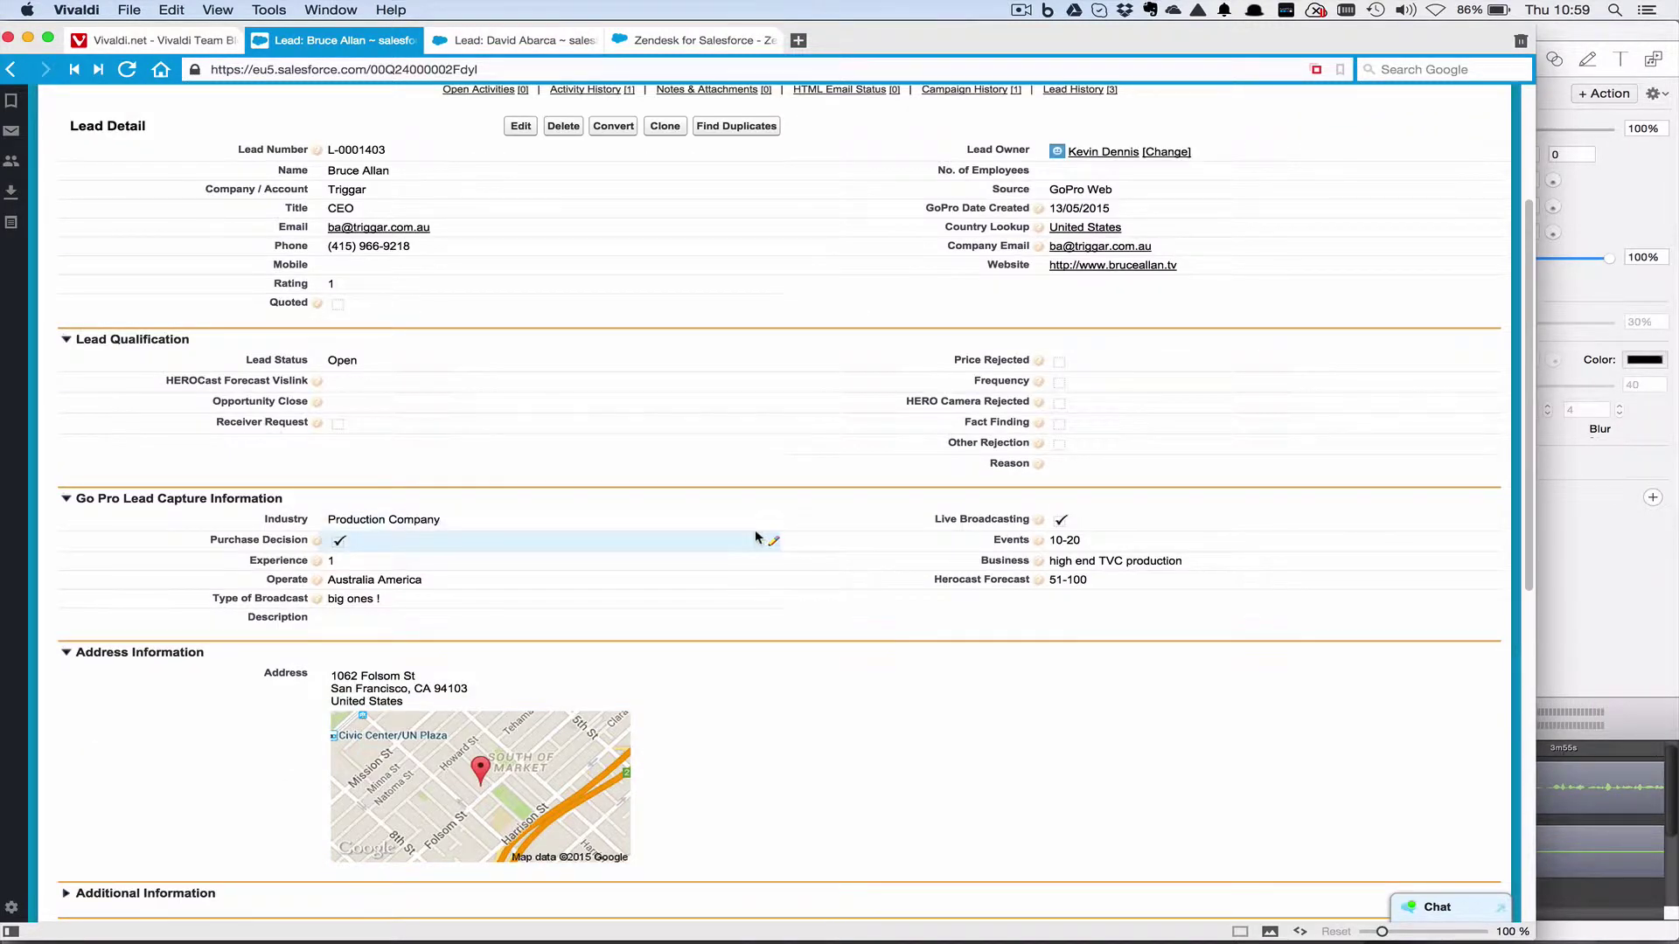
scroll(757, 537, "down", 3)
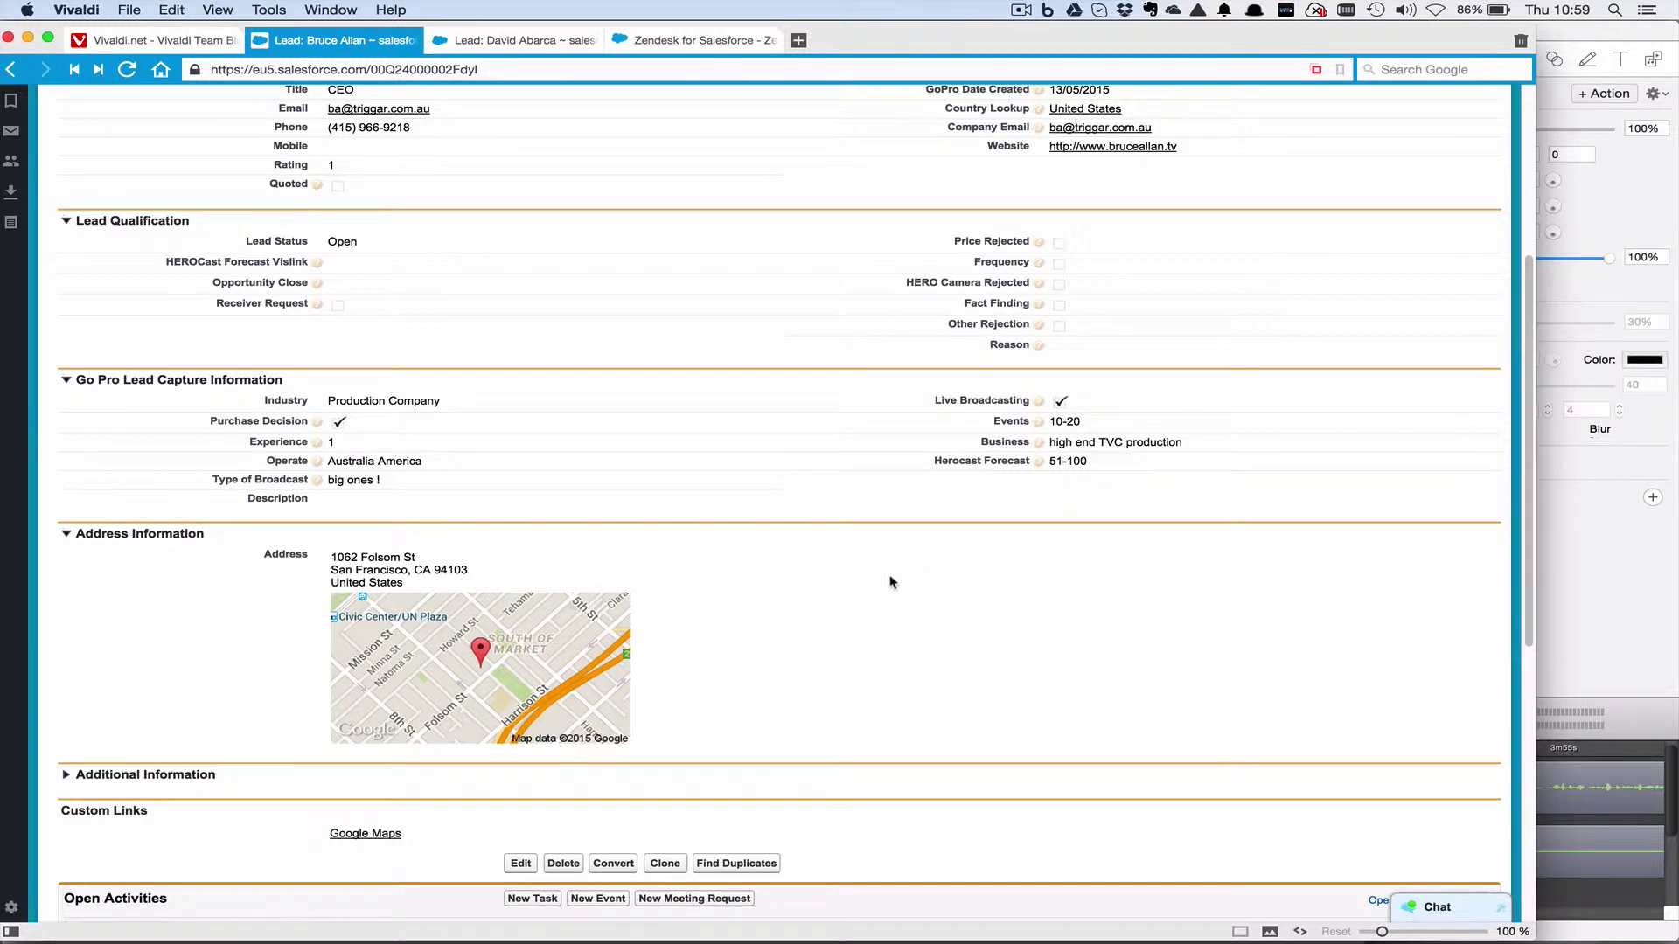
scroll(751, 617, "down", 5)
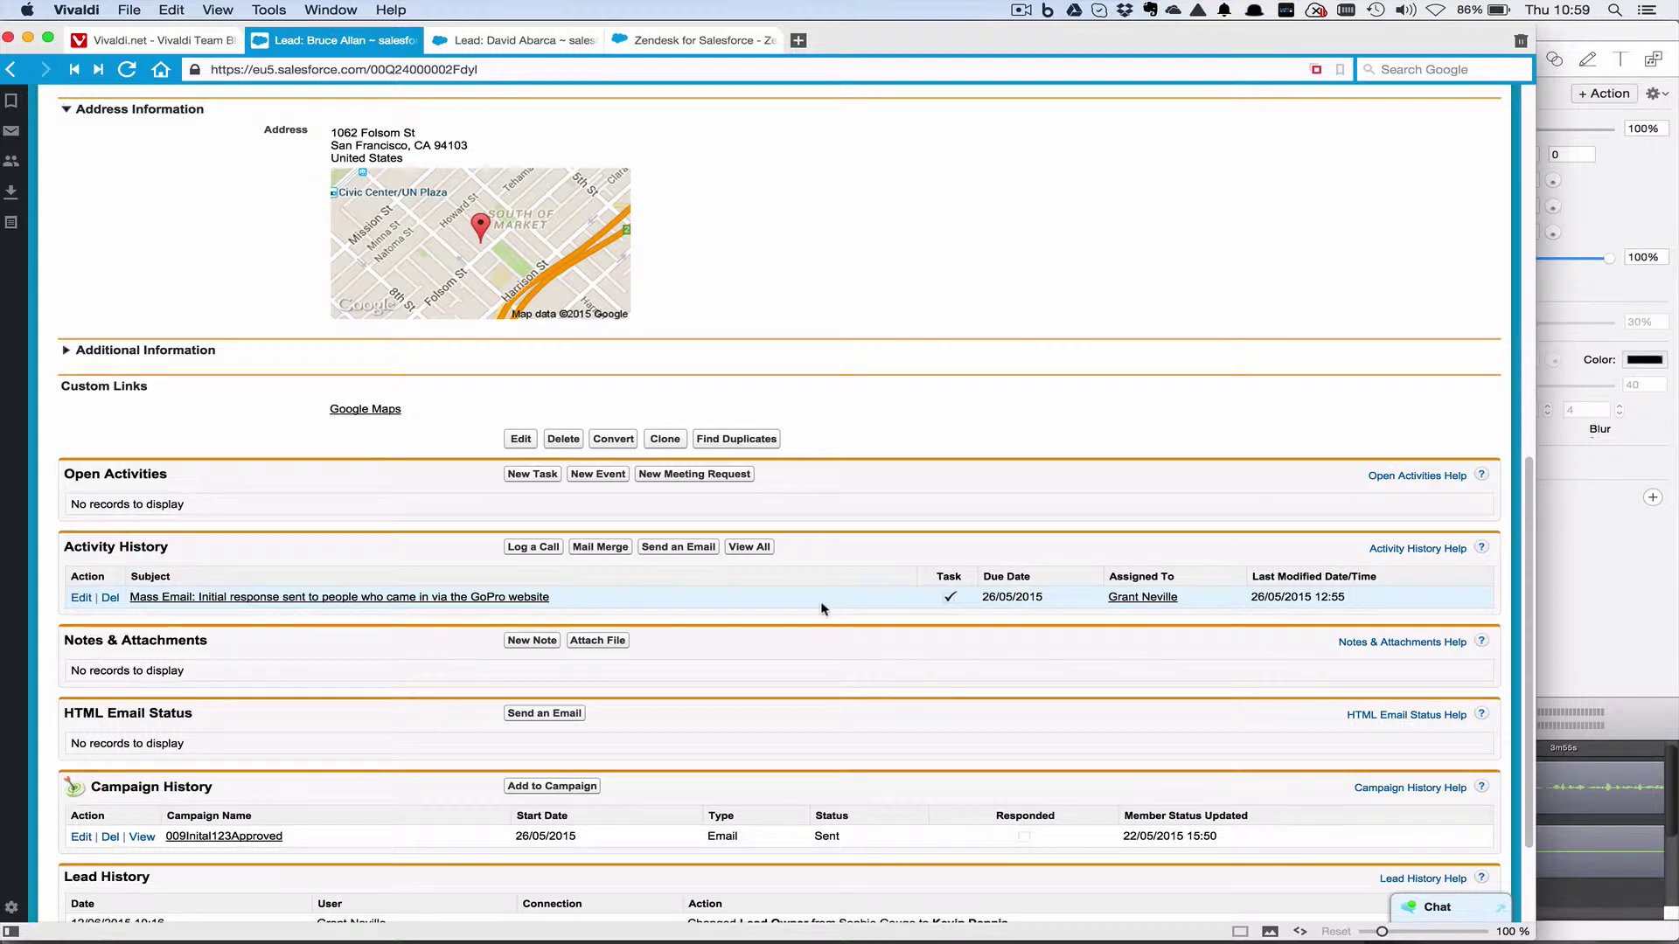
scroll(815, 603, "down", 1)
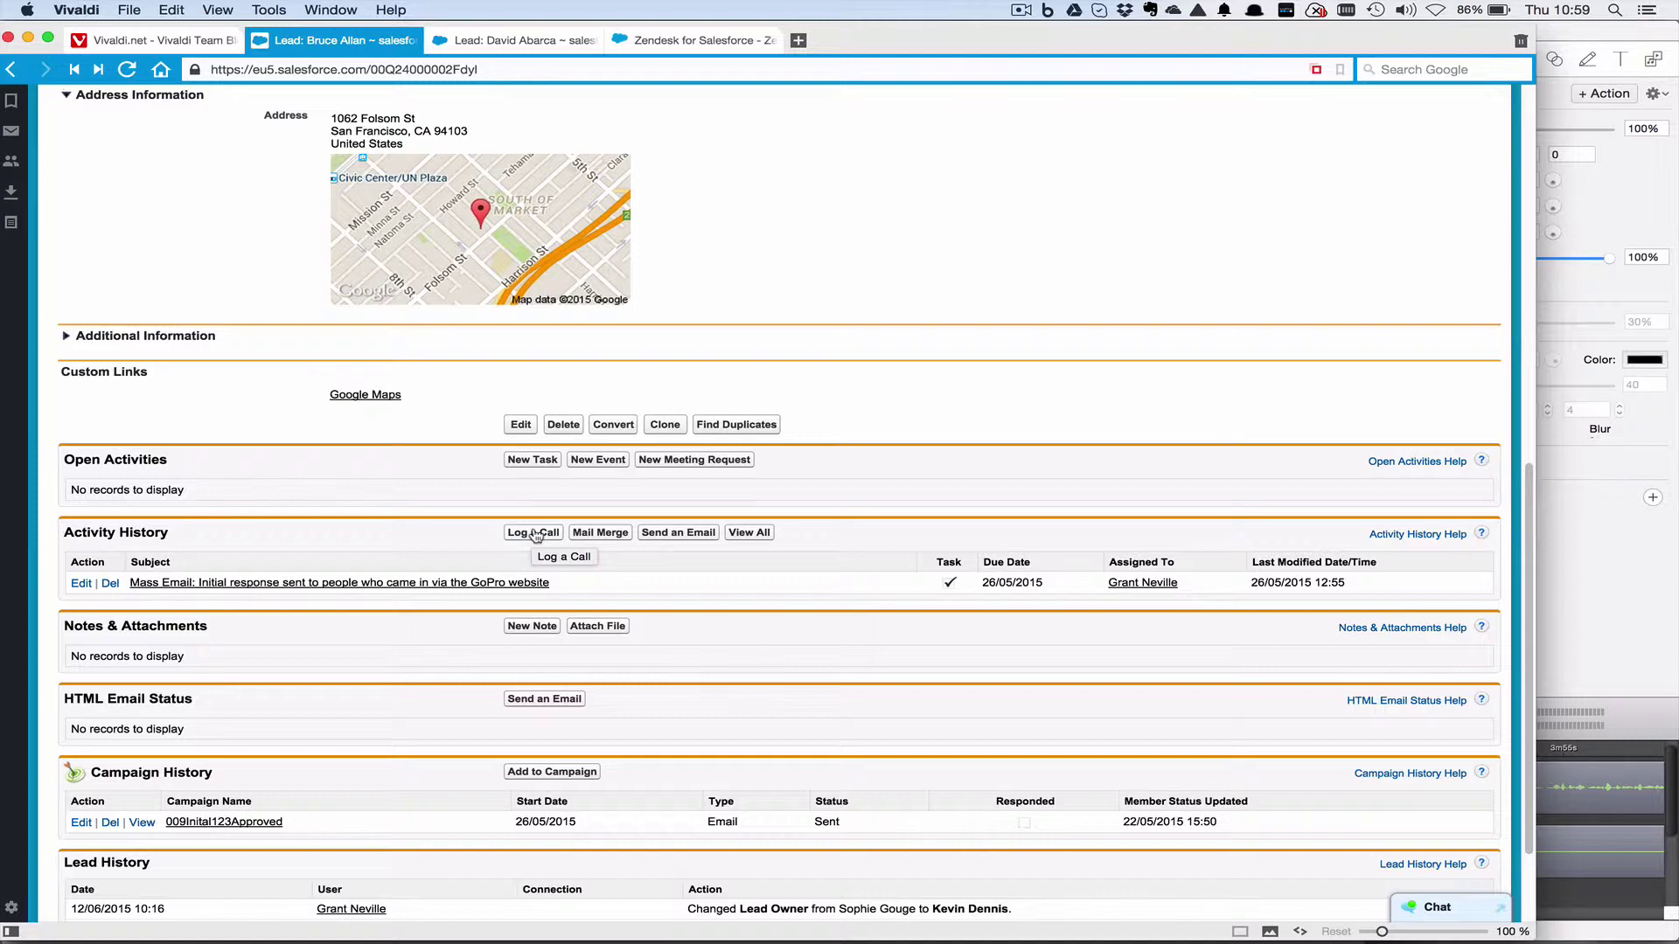
left_click(536, 534)
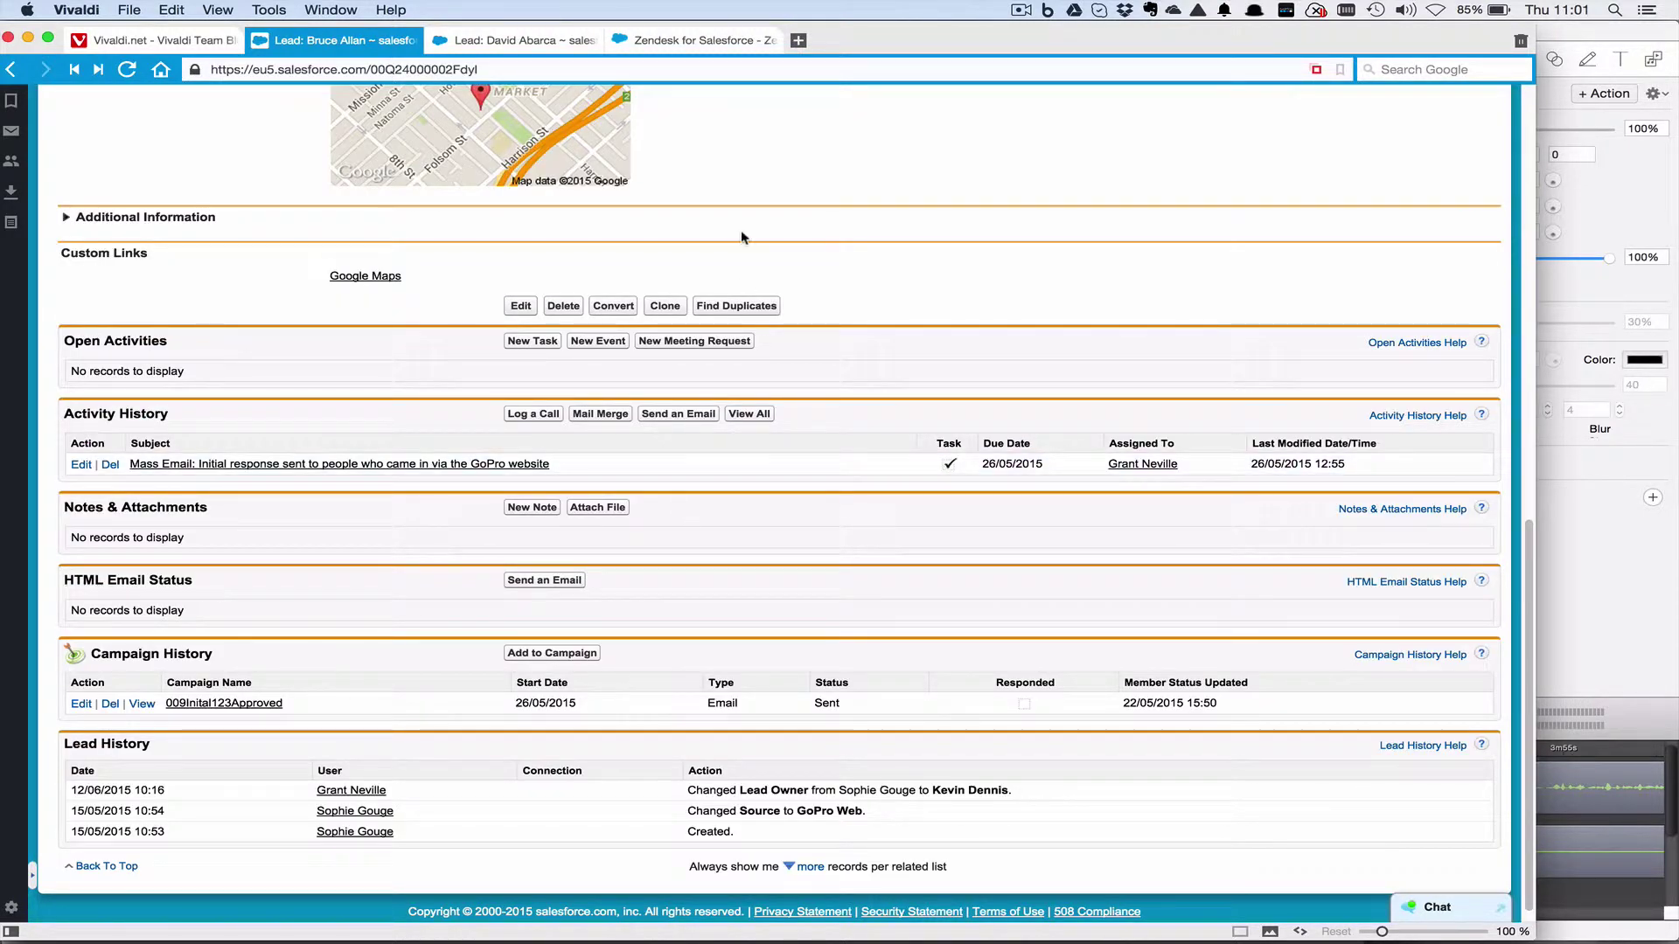
left_click(699, 417)
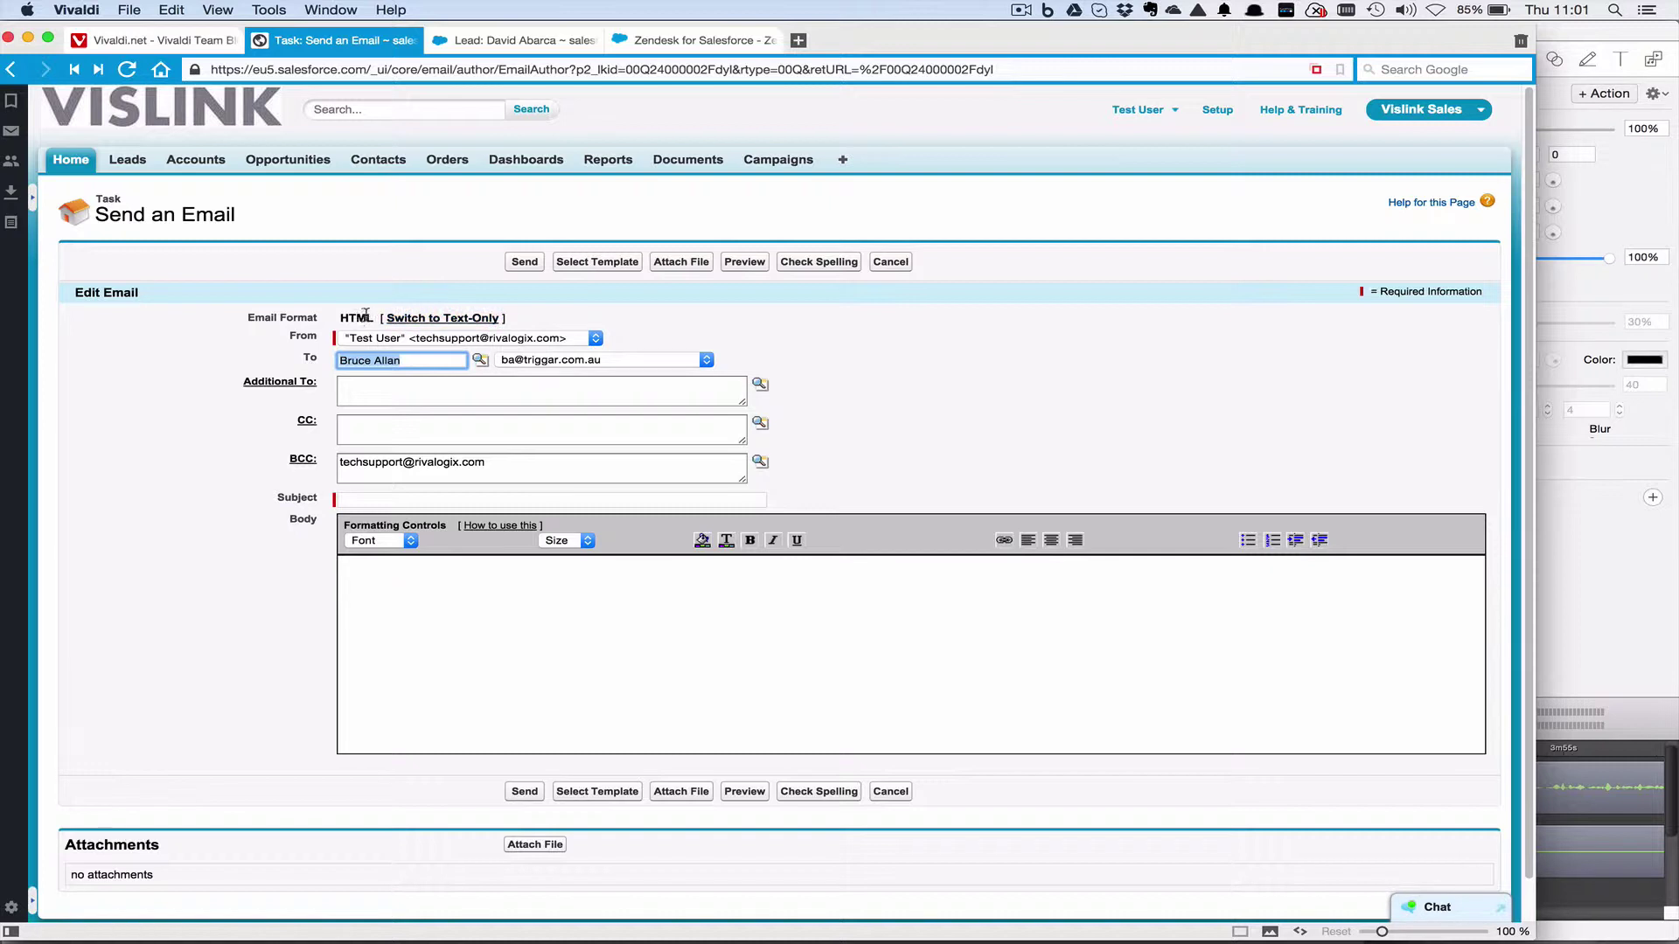
Convert the email draft to Text-Only, confirming the formatting loss, then back to HTML.
left_click(414, 319)
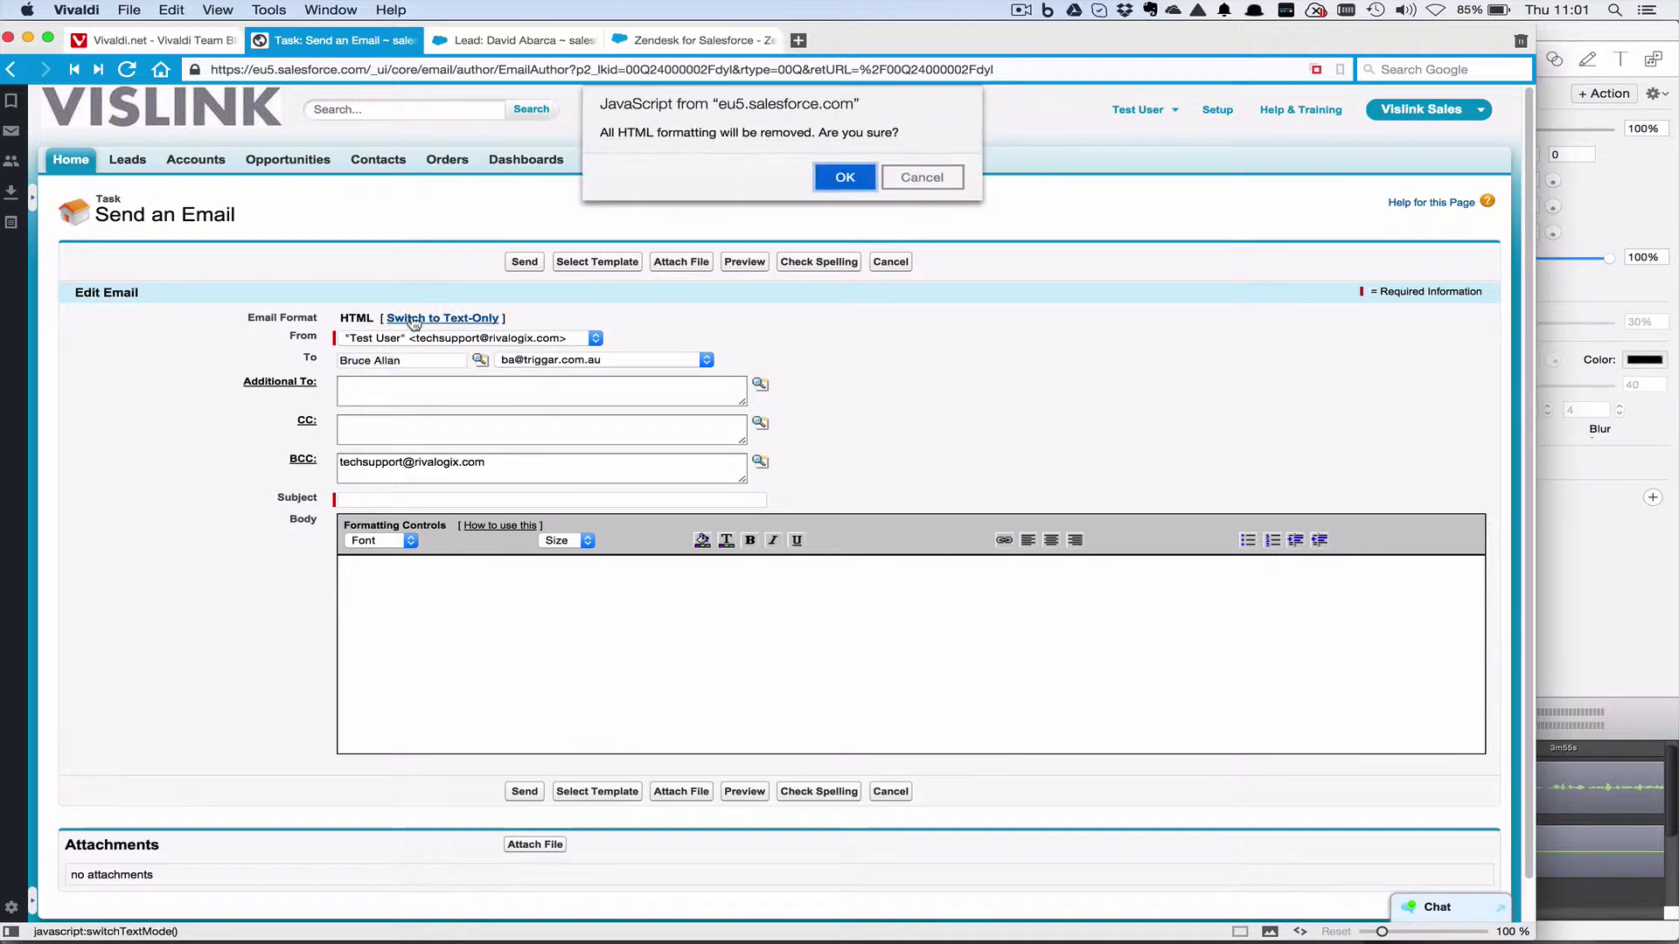
left_click(835, 177)
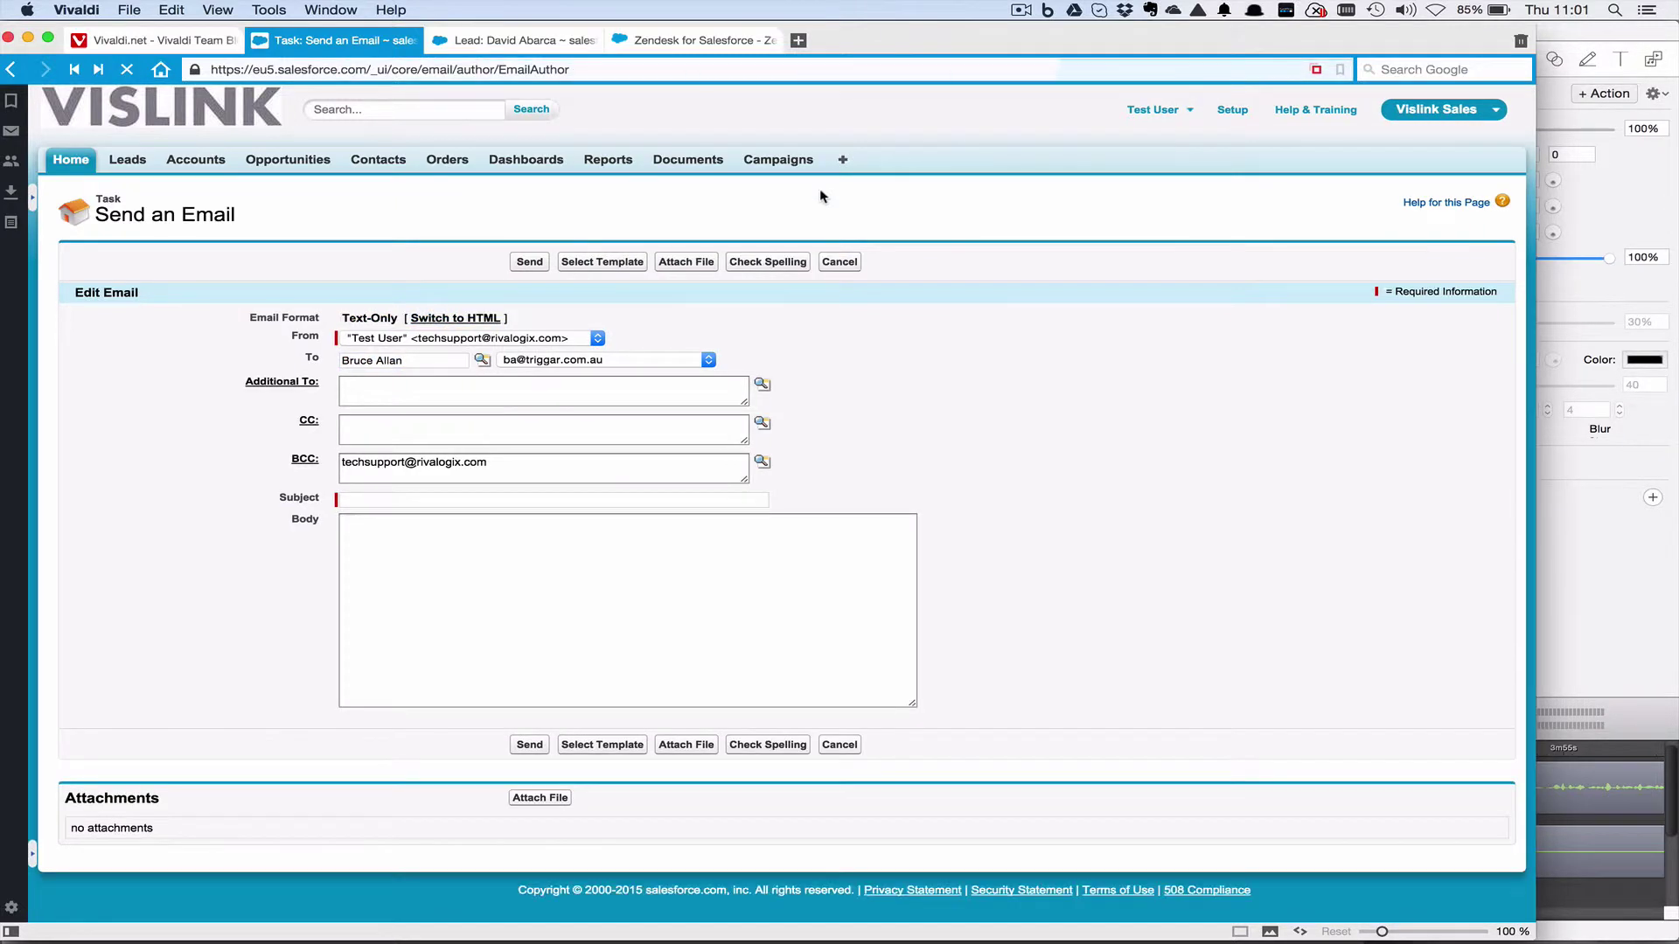
left_click(442, 325)
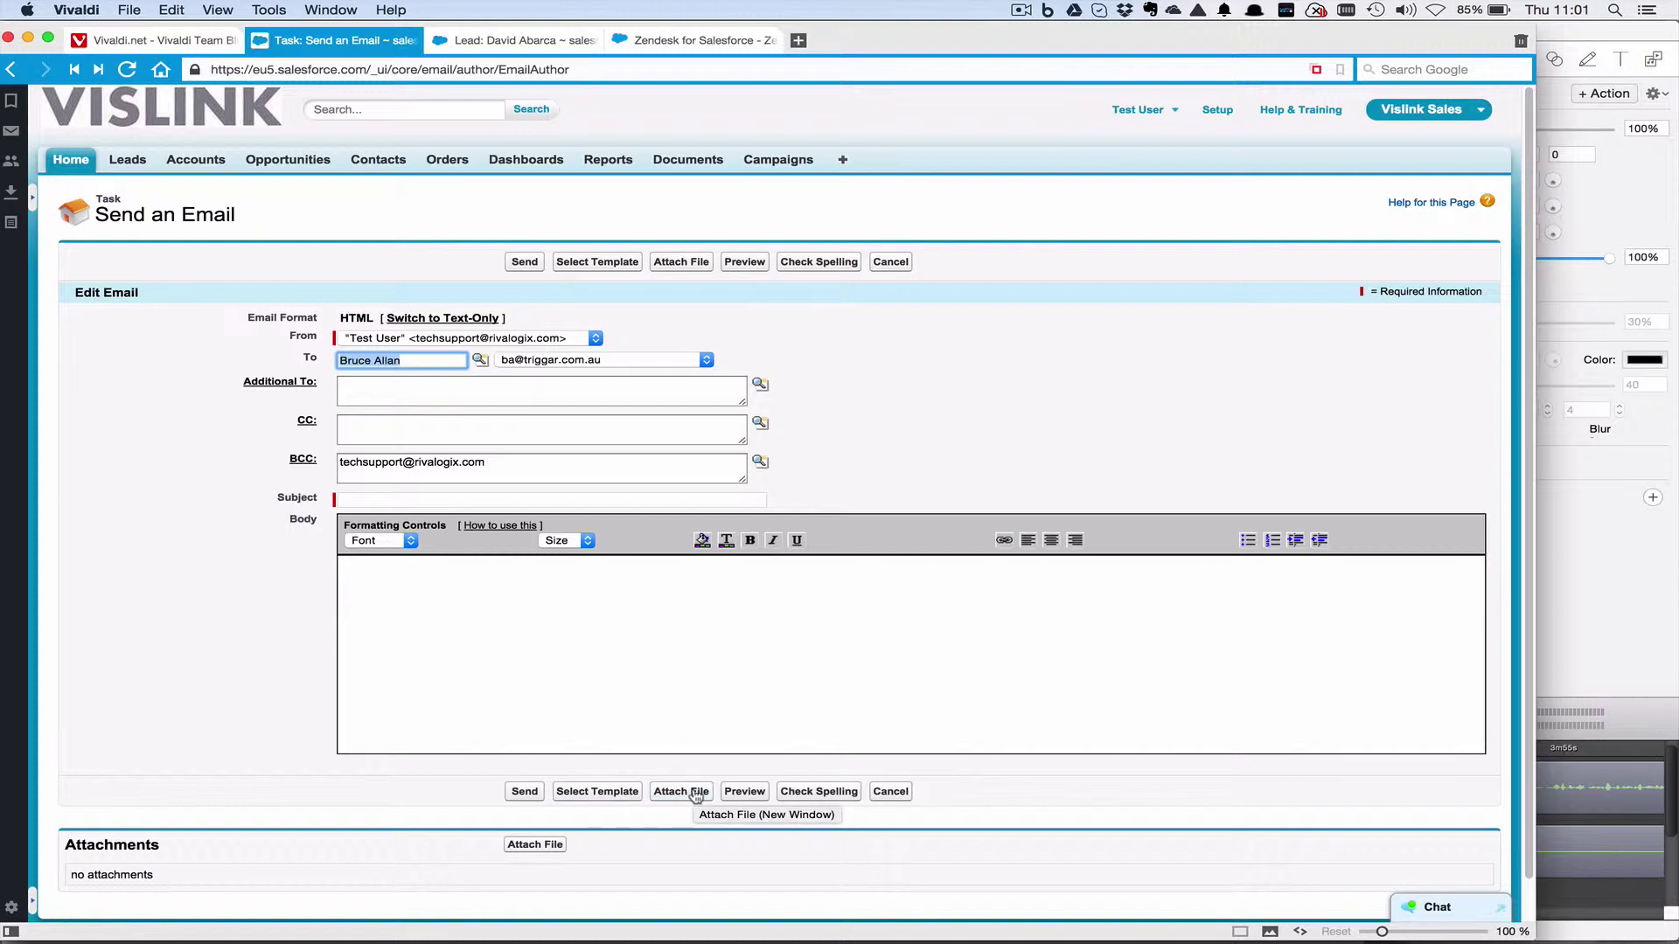
Browse Shared Documents as the attachment location, then close the email and attachment tabs without sending.
left_click(698, 793)
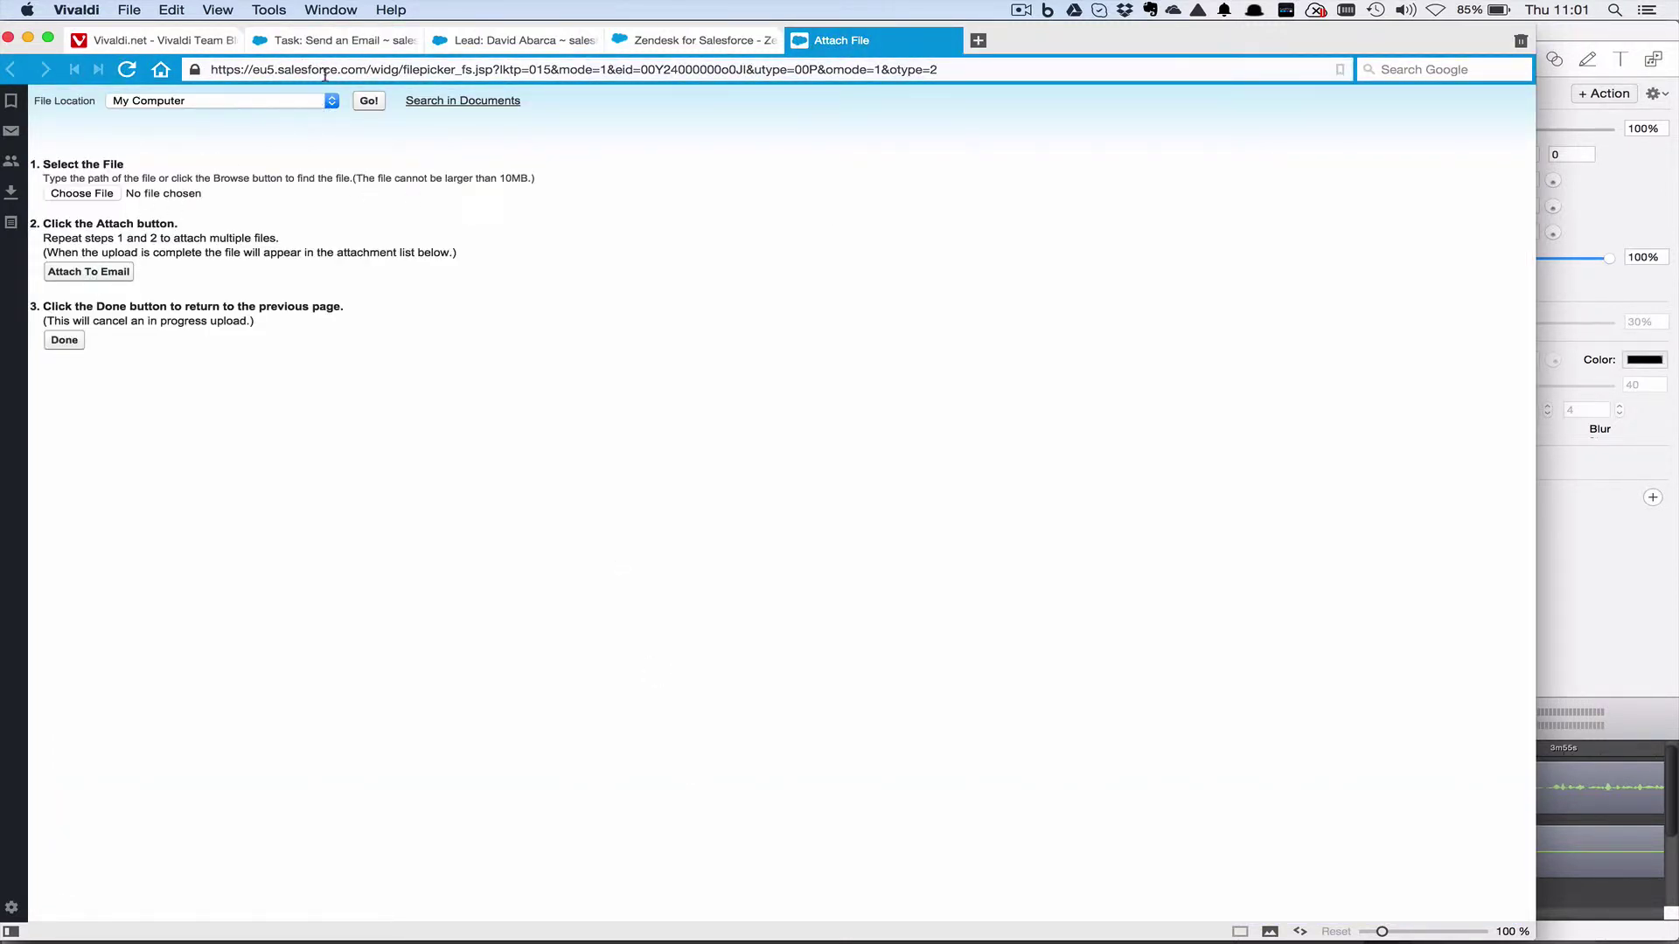
left_click(332, 101)
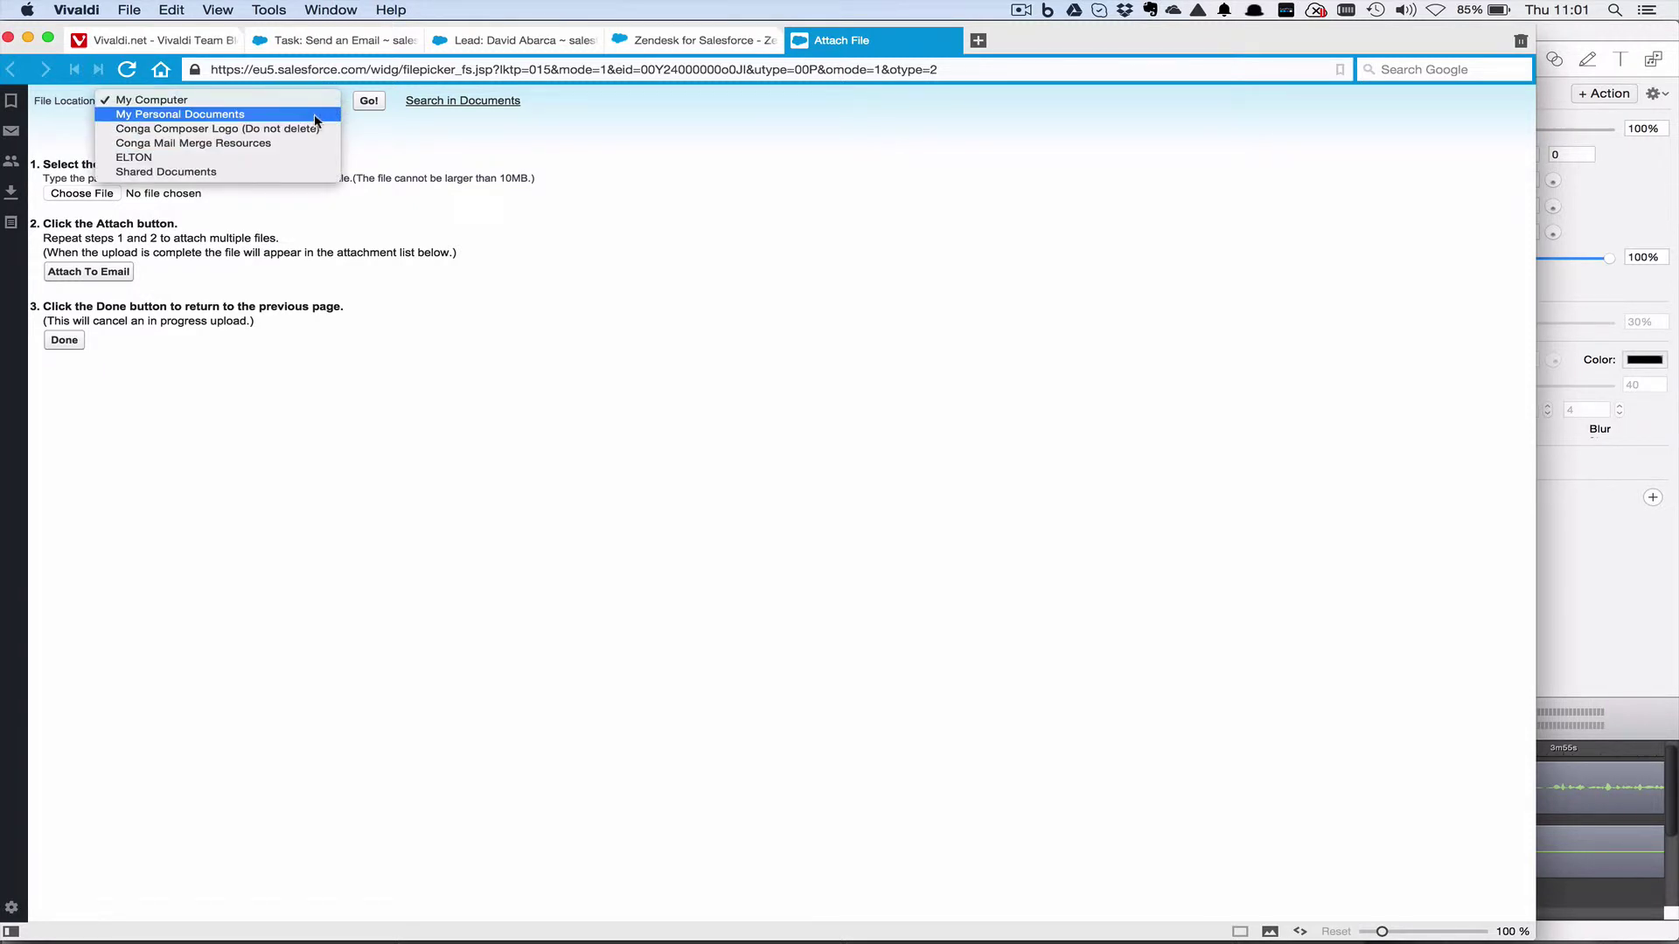
left_click(286, 170)
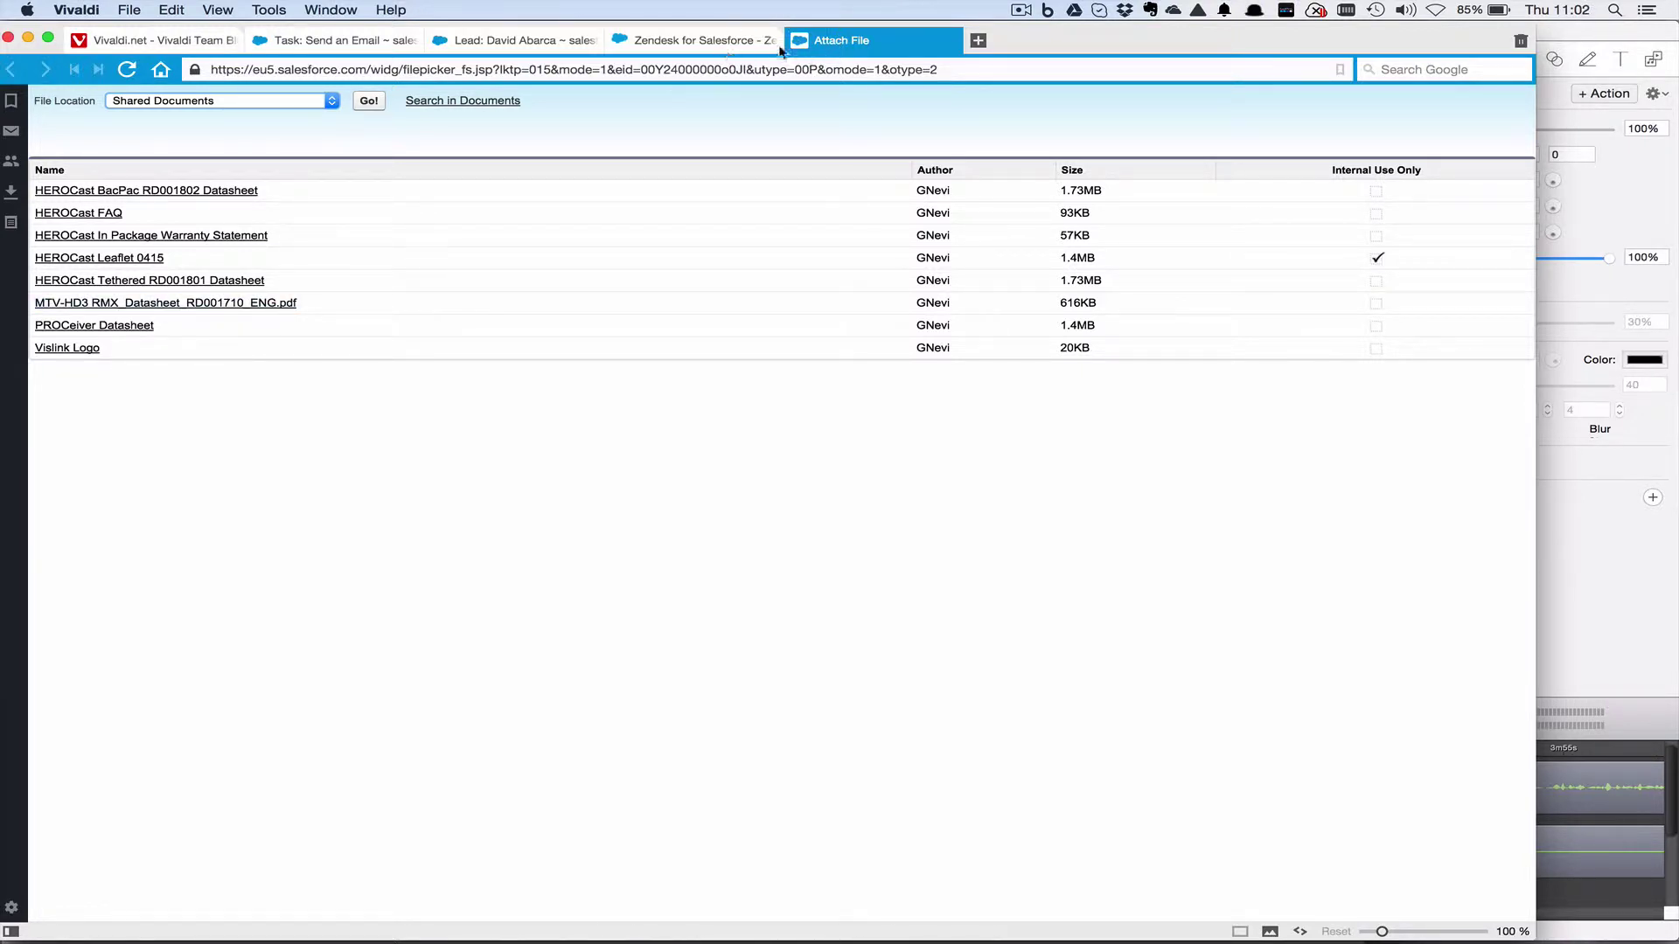
left_click(830, 44)
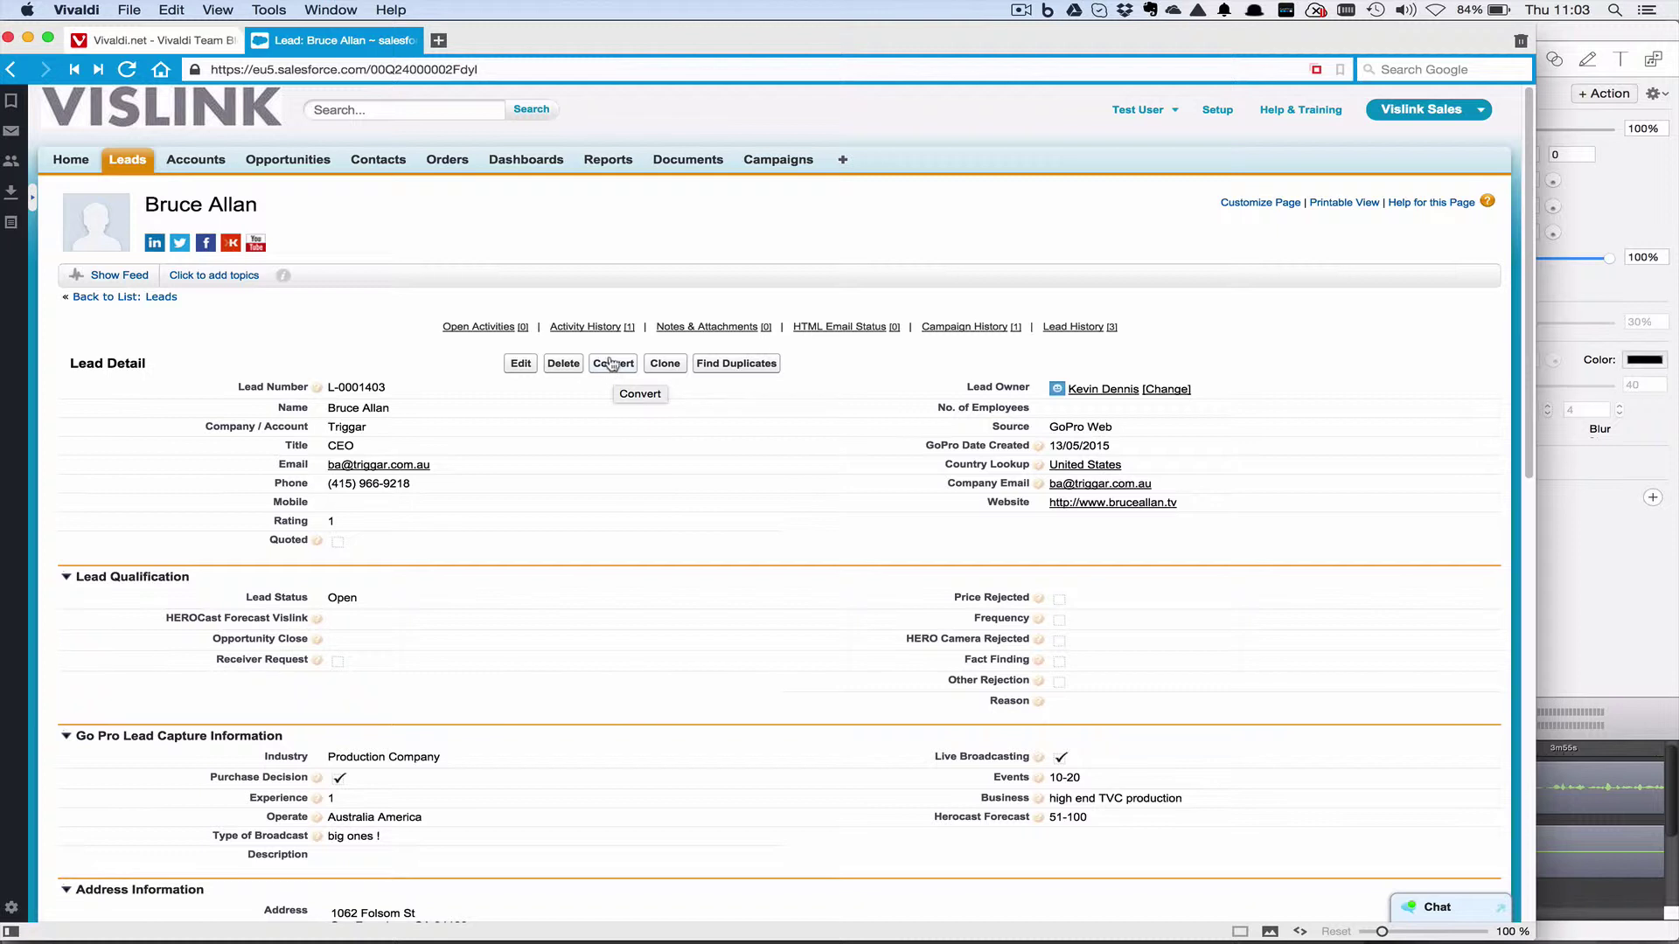
left_click(611, 364)
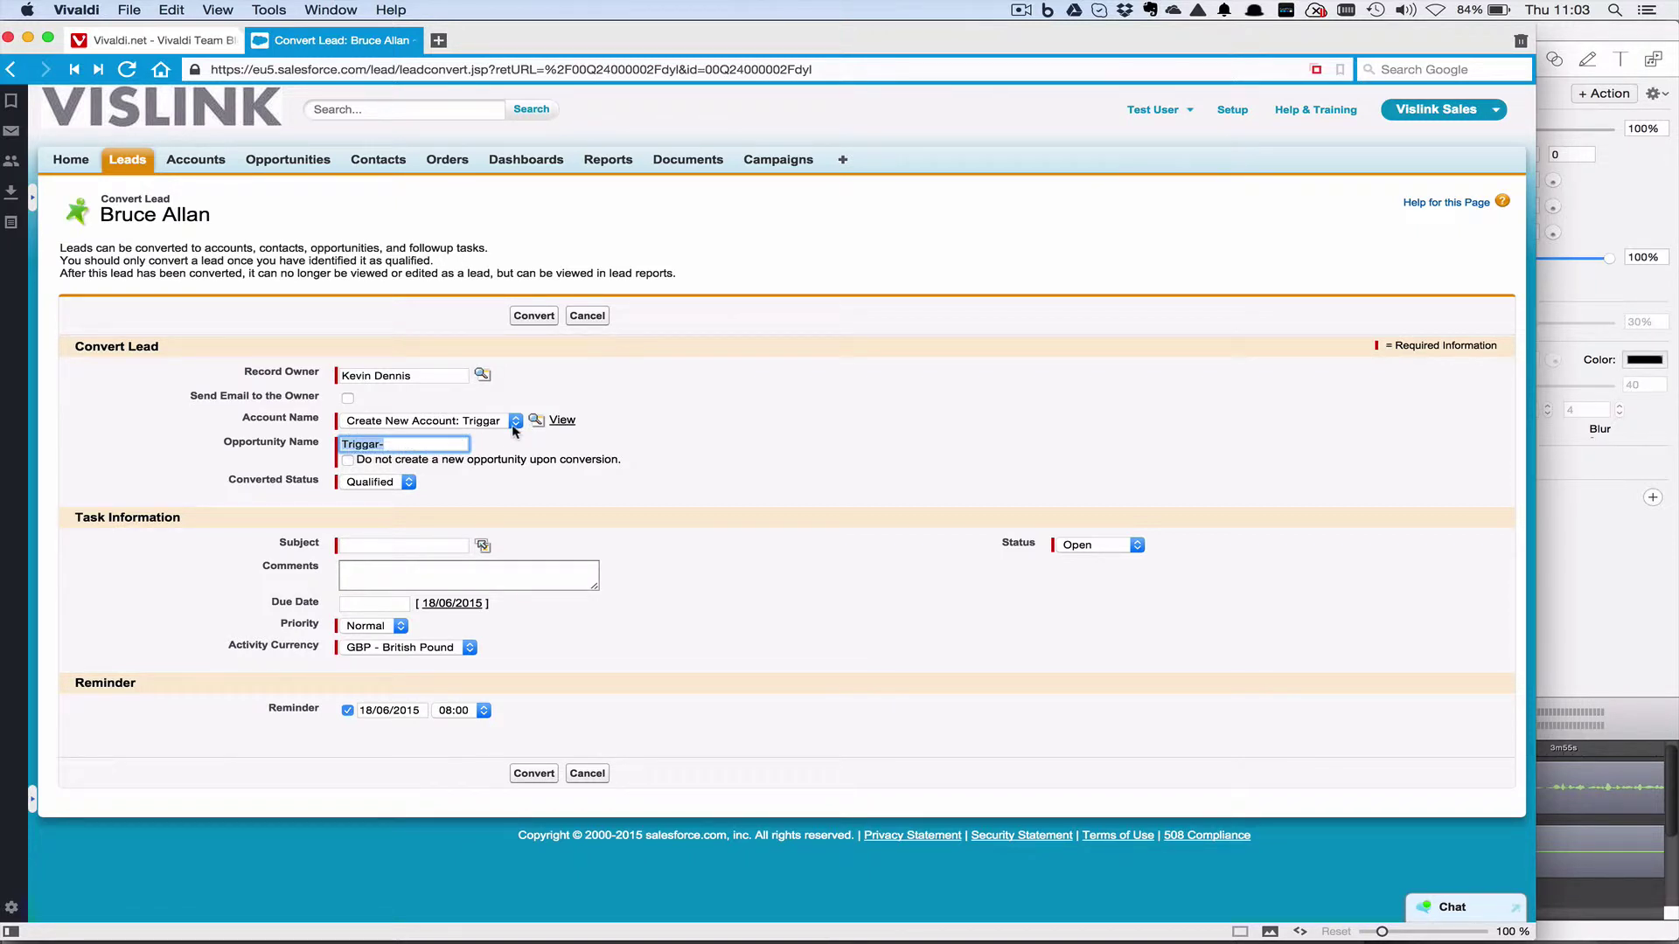
left_click(515, 421)
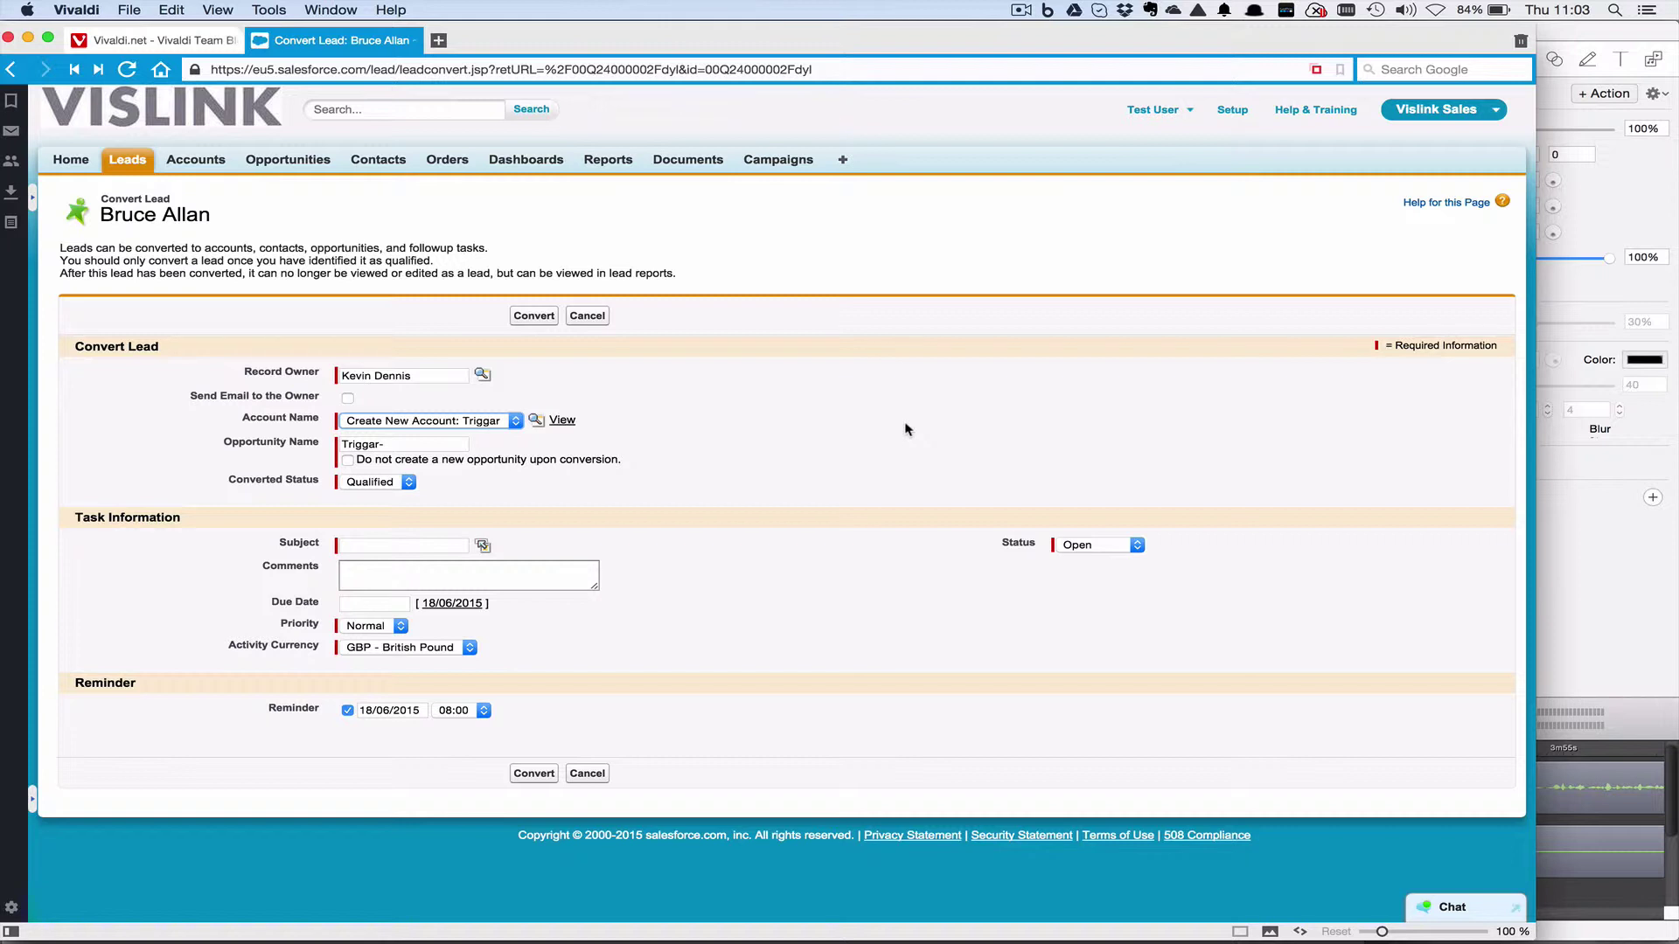
left_click(506, 423)
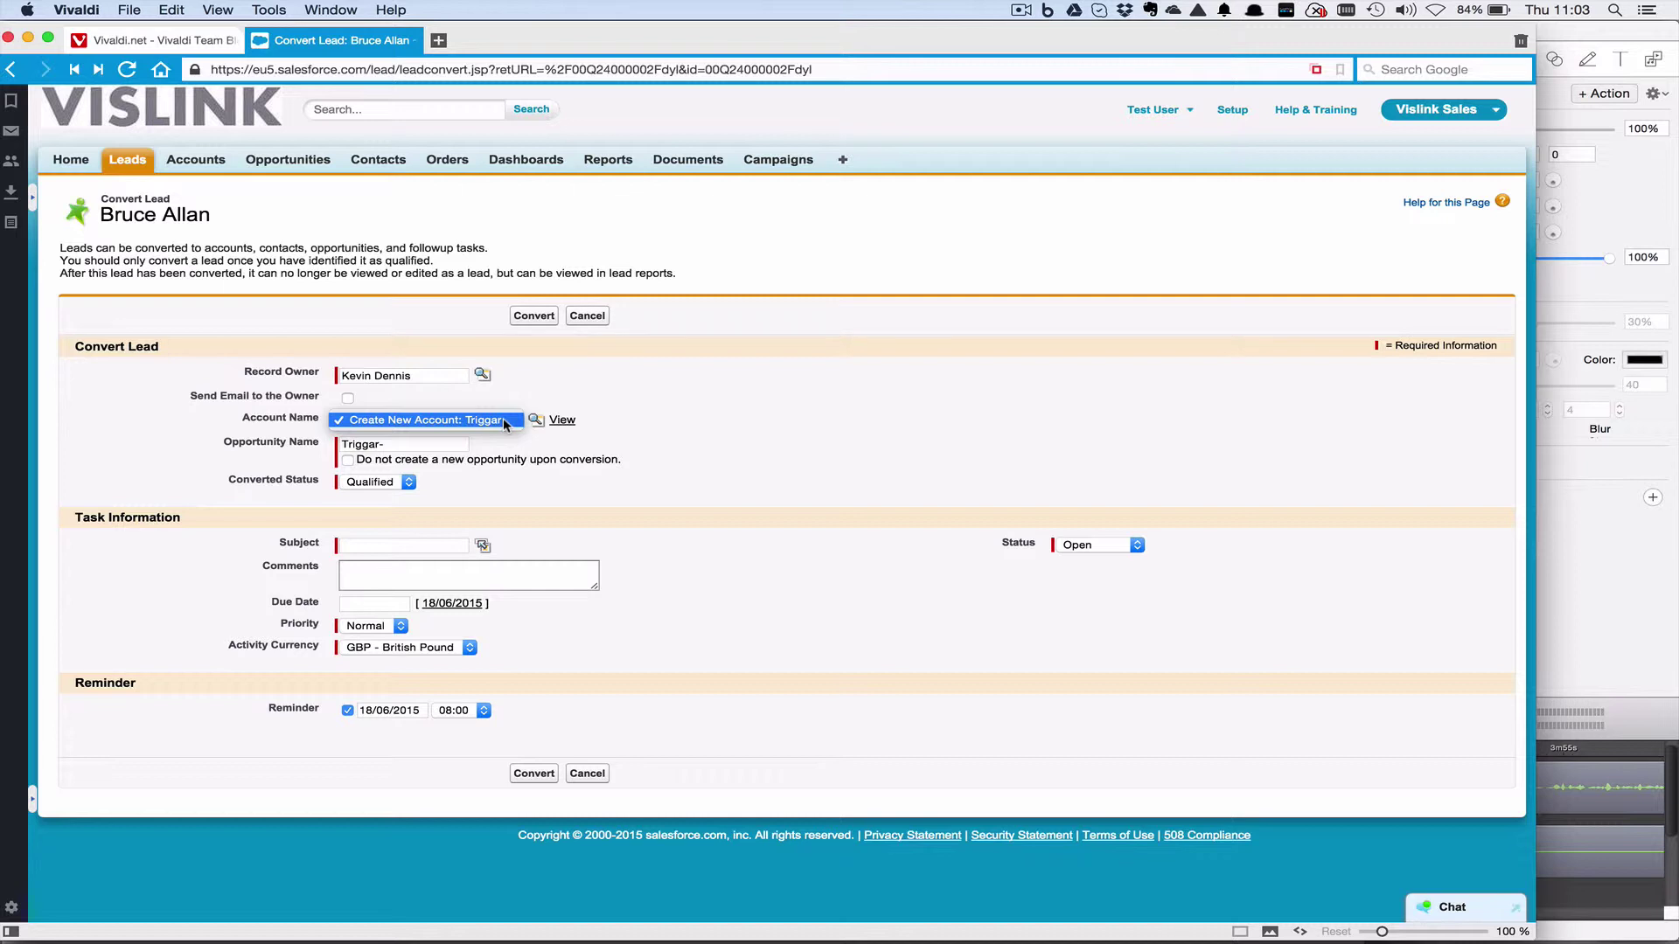
left_click(506, 423)
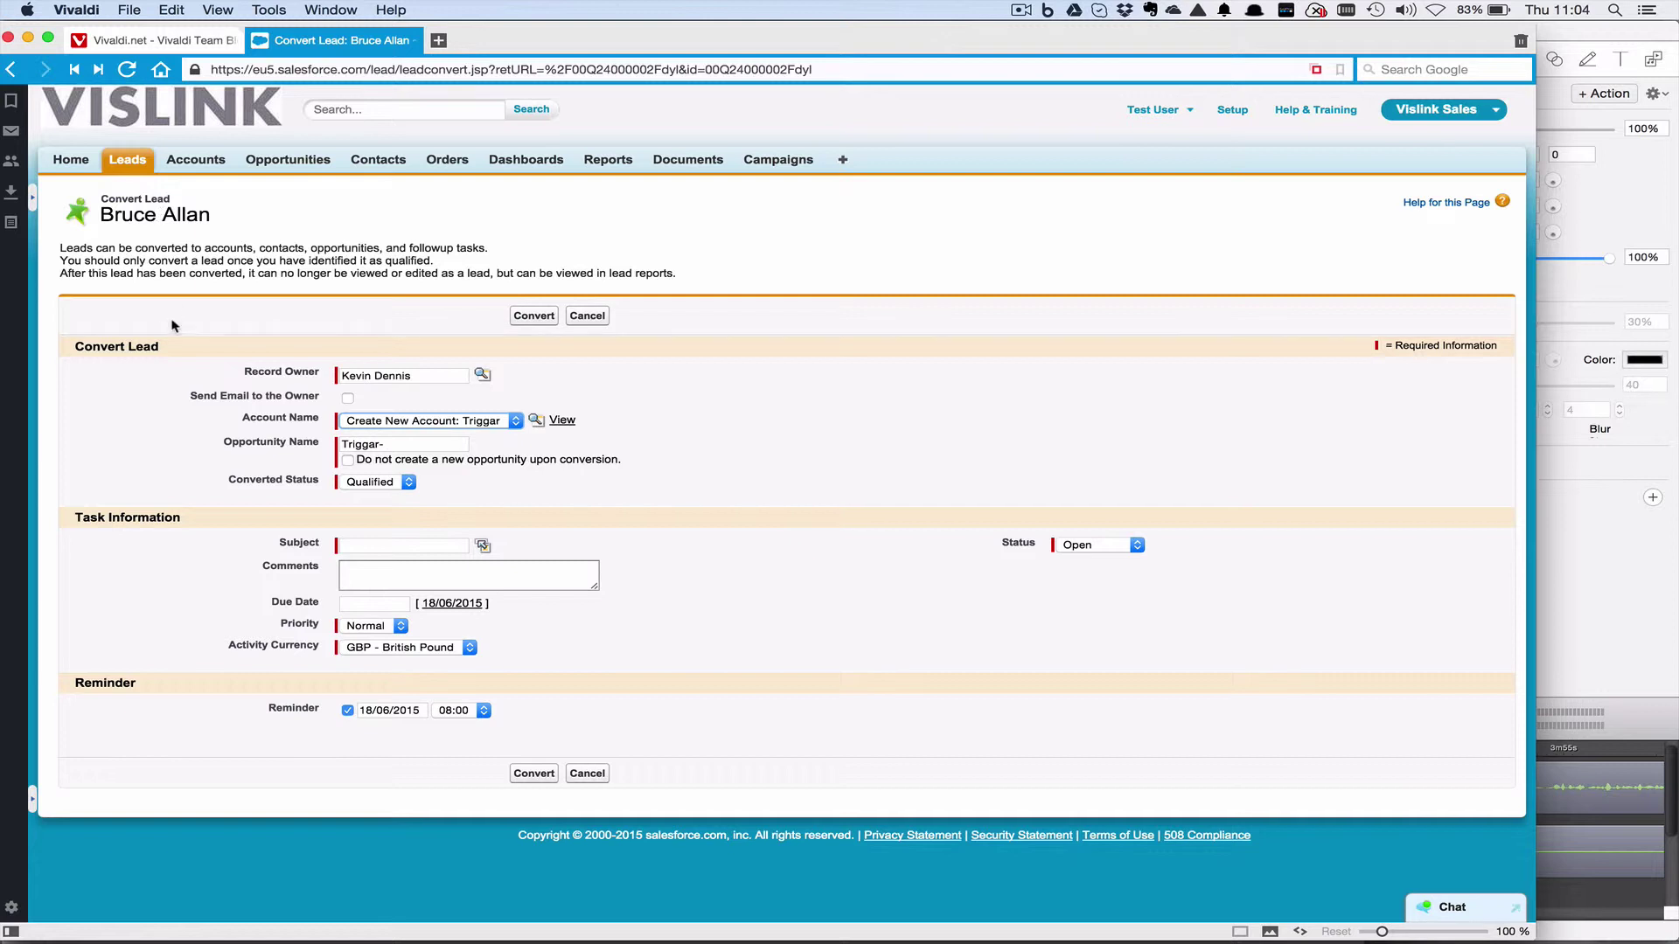
left_click(416, 442)
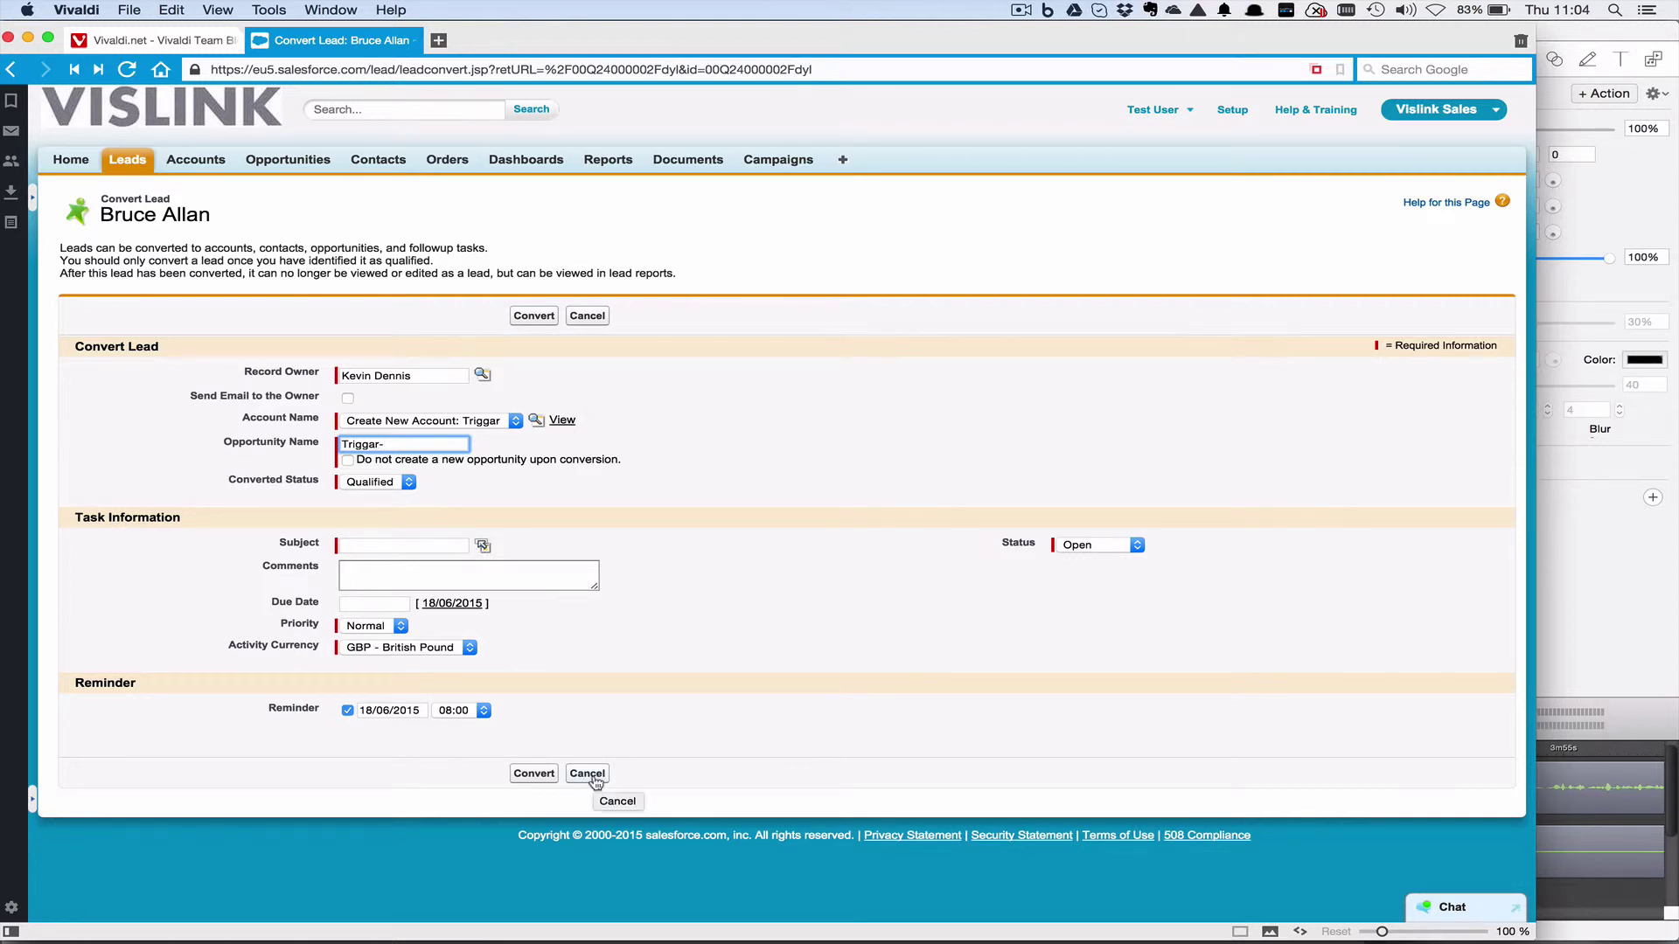
left_click(593, 777)
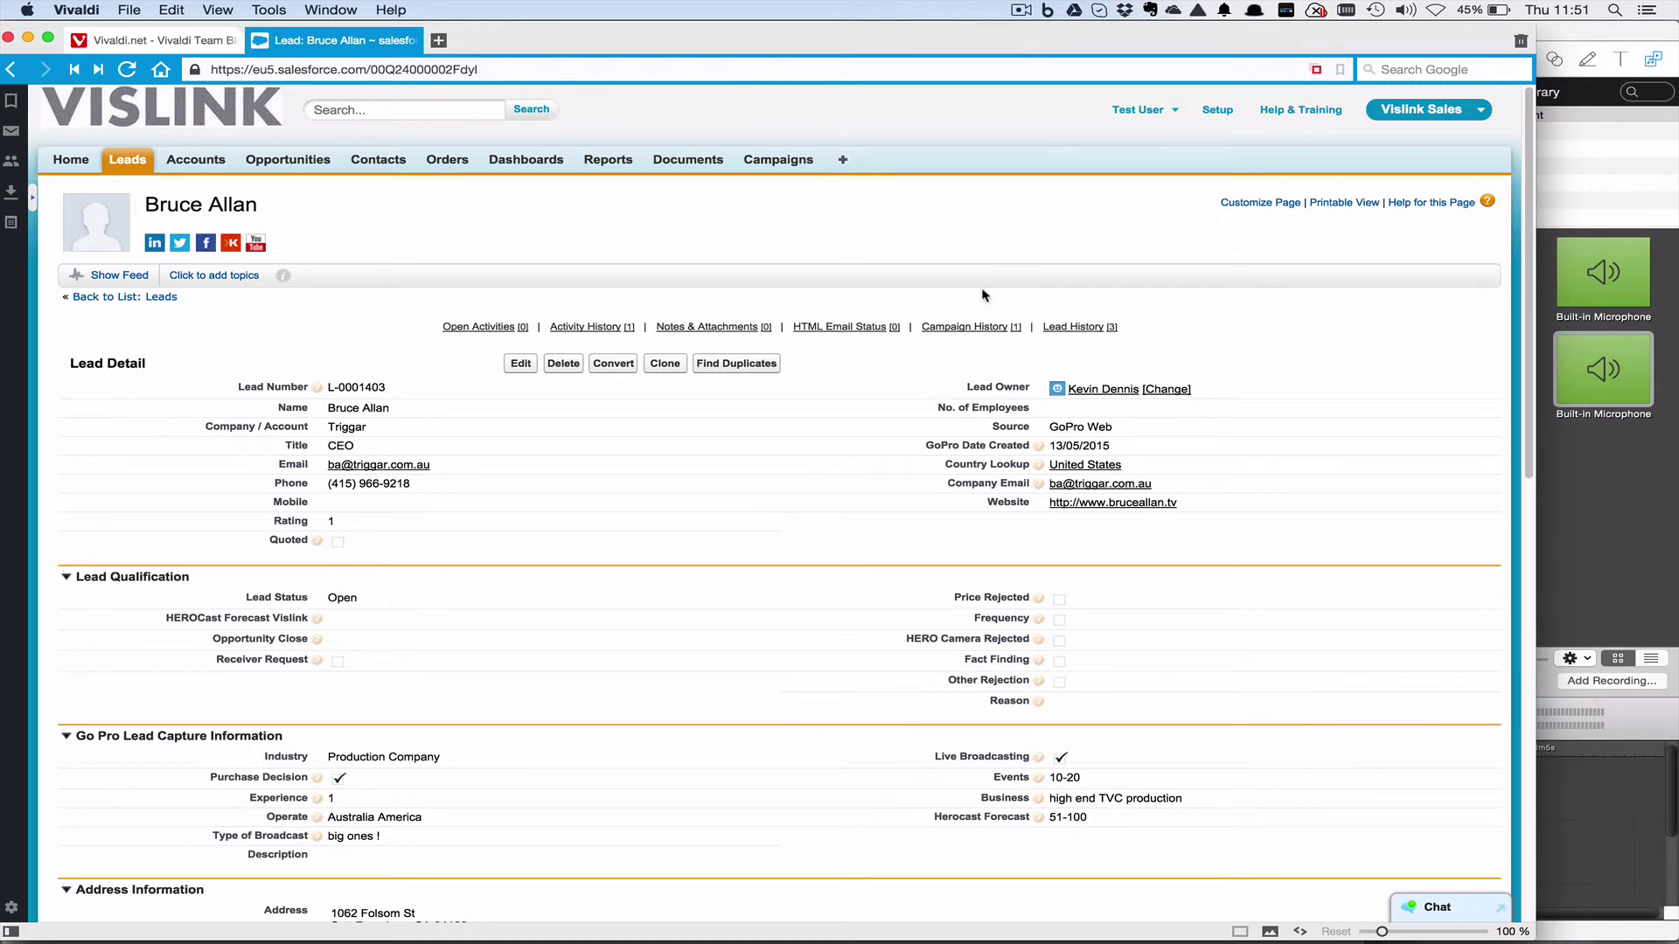
left_click(467, 509)
double_click(468, 511)
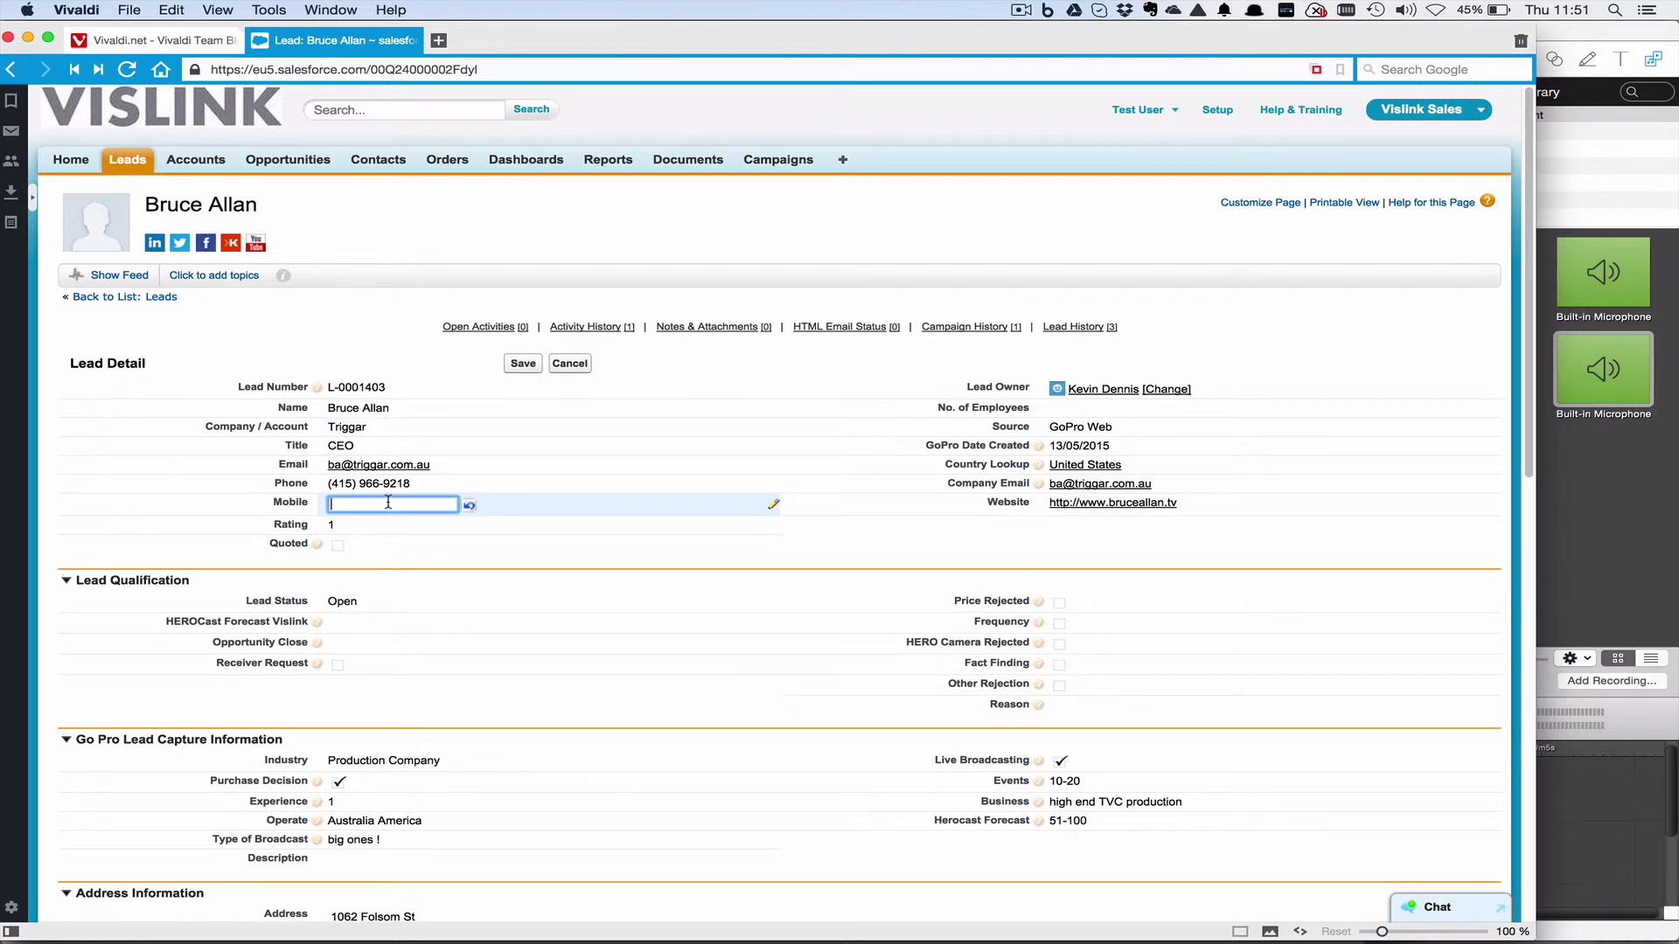
left_click(570, 364)
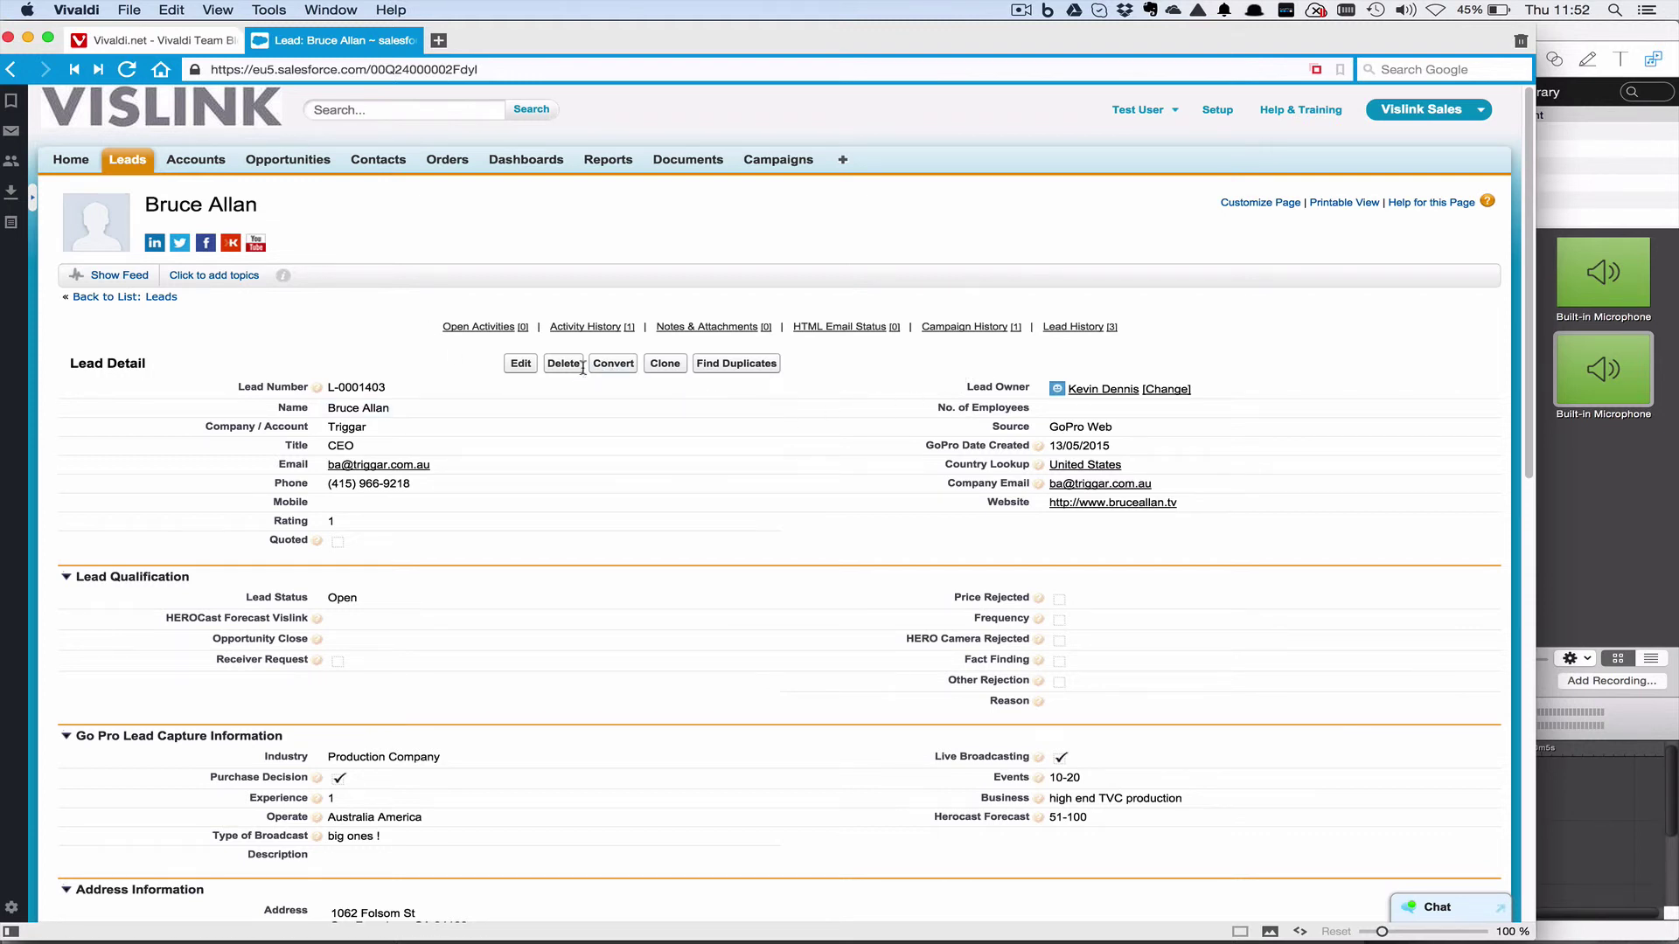
left_click(521, 363)
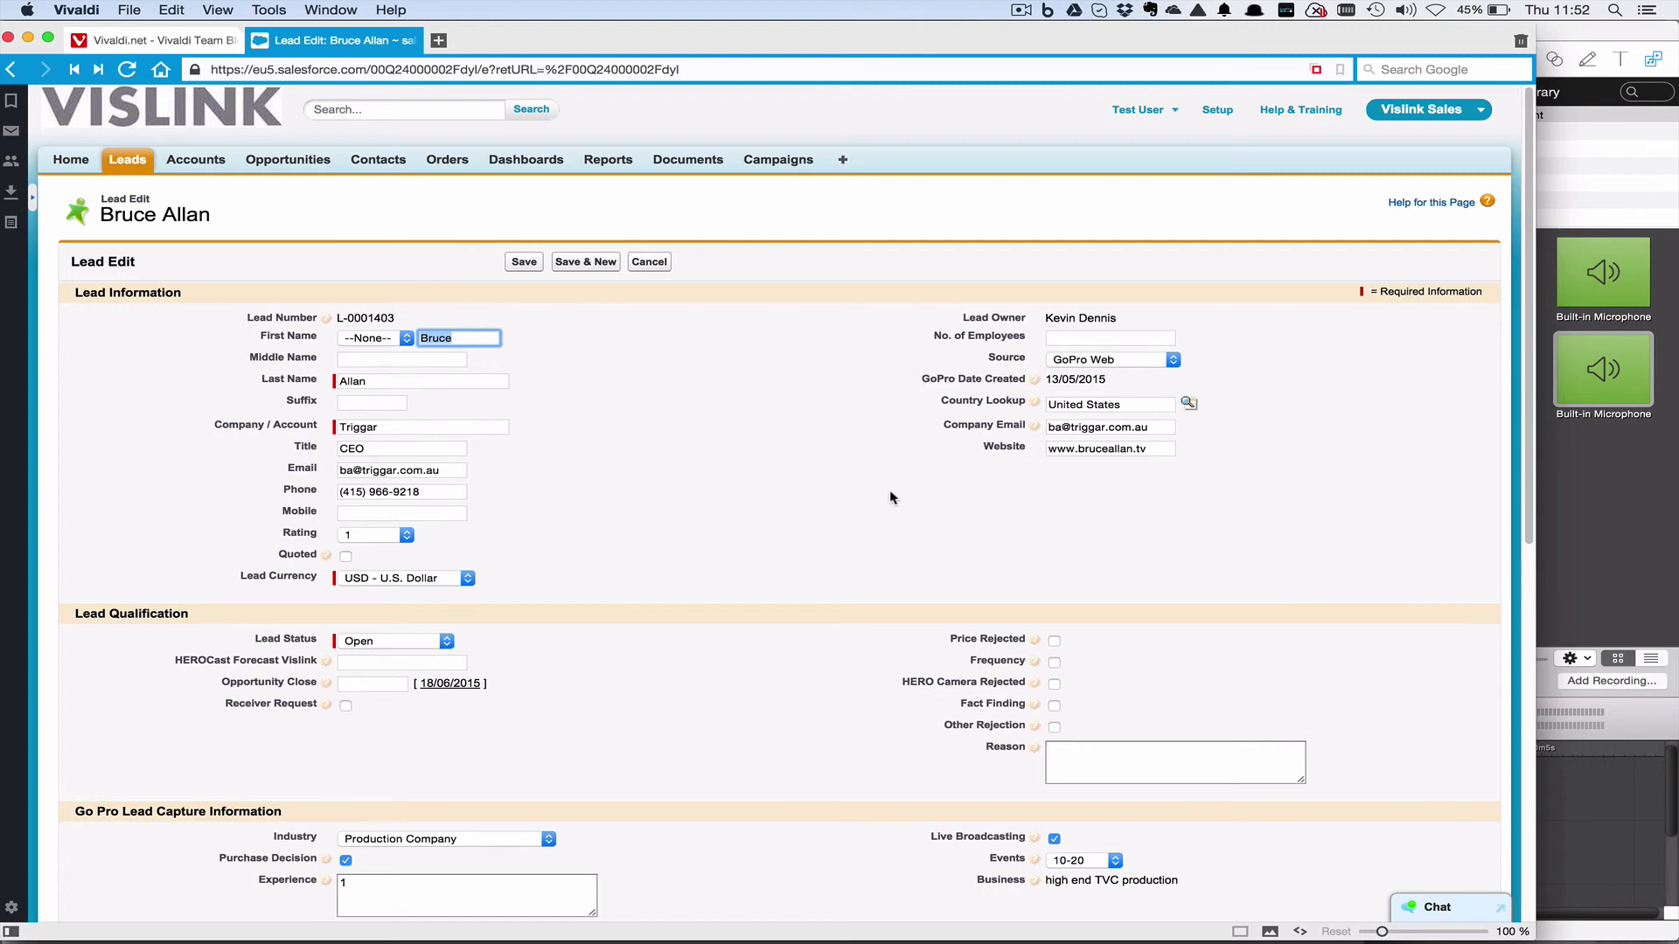
scroll(889, 495, "down", 10)
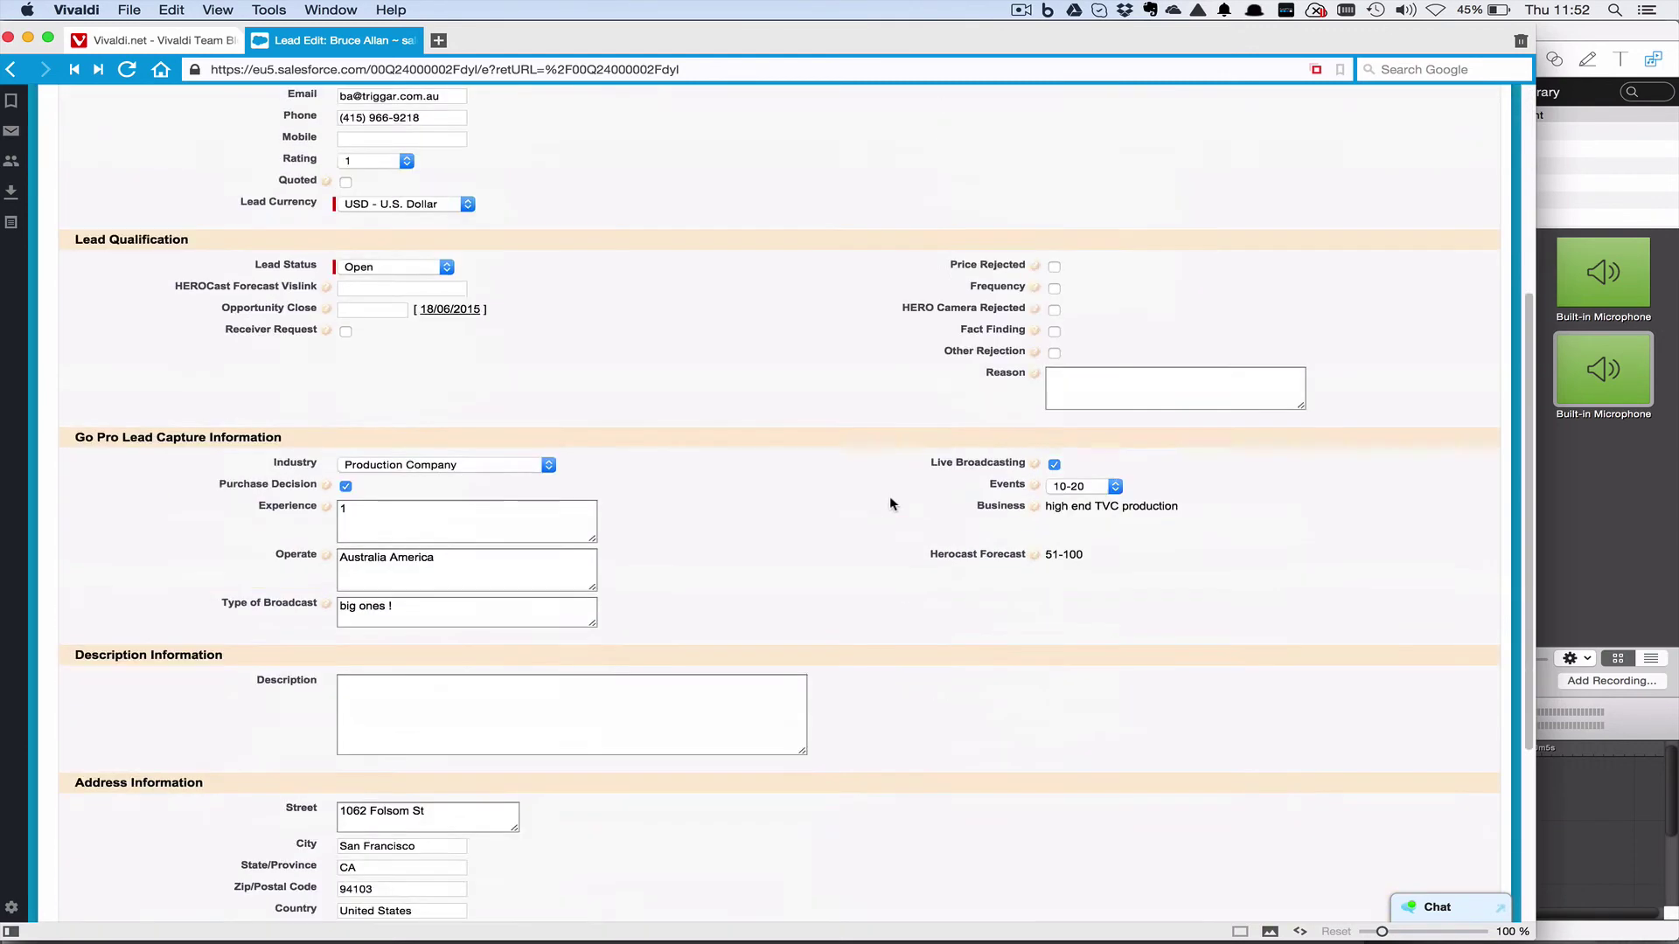
scroll(889, 496, "up", 10)
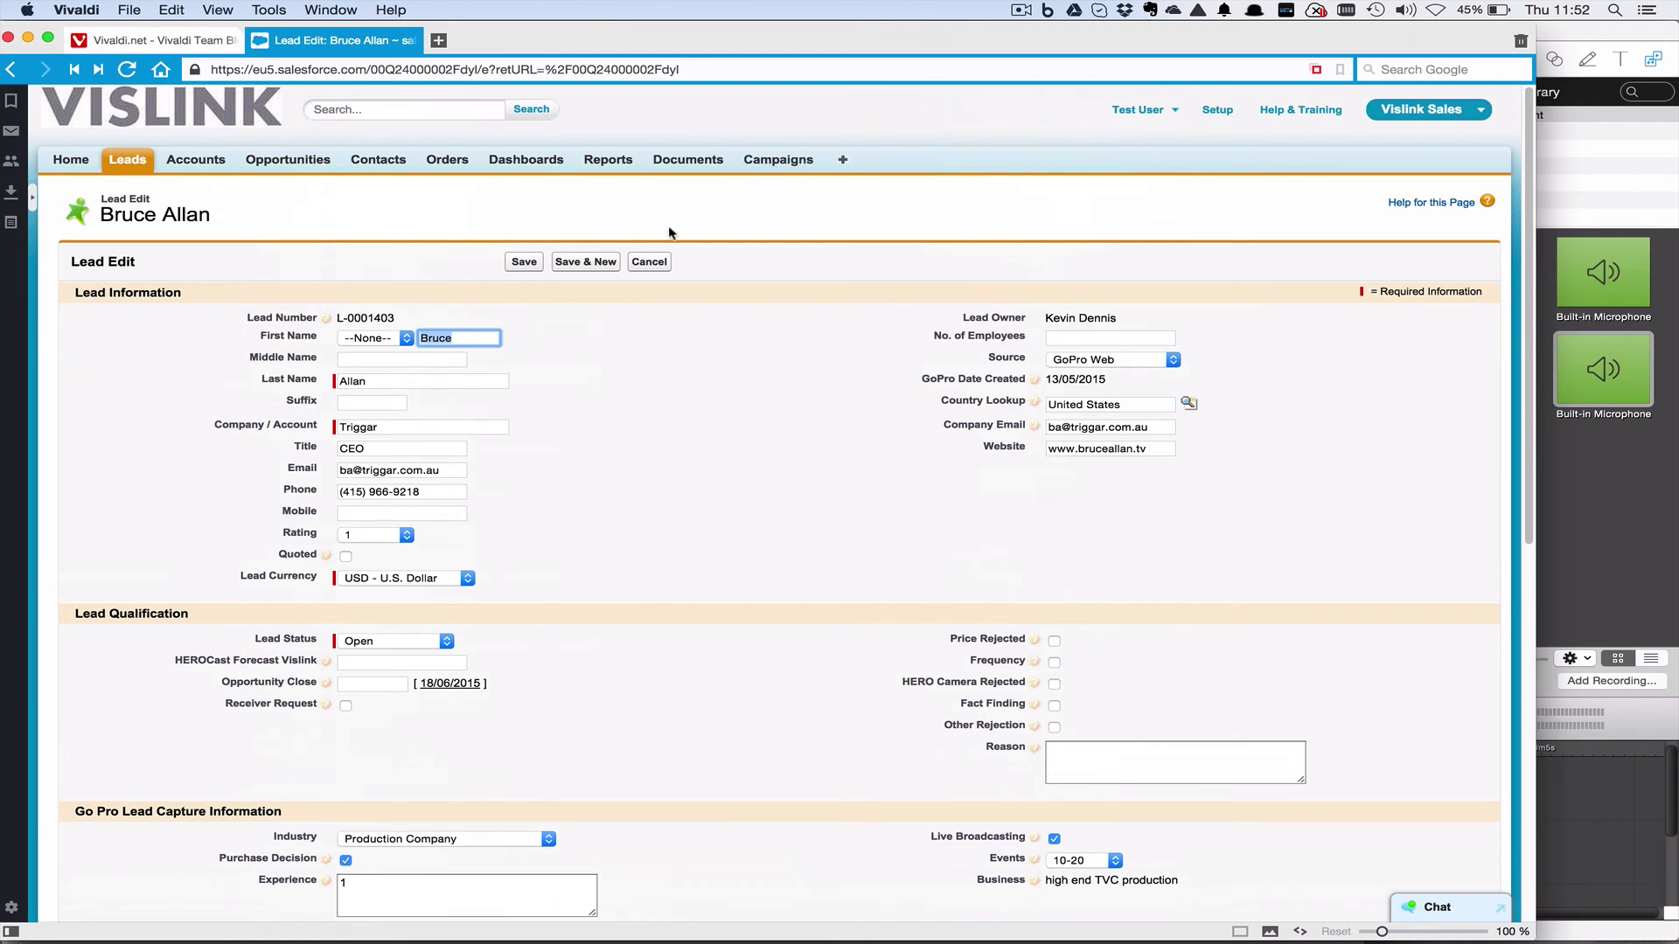
left_click(651, 263)
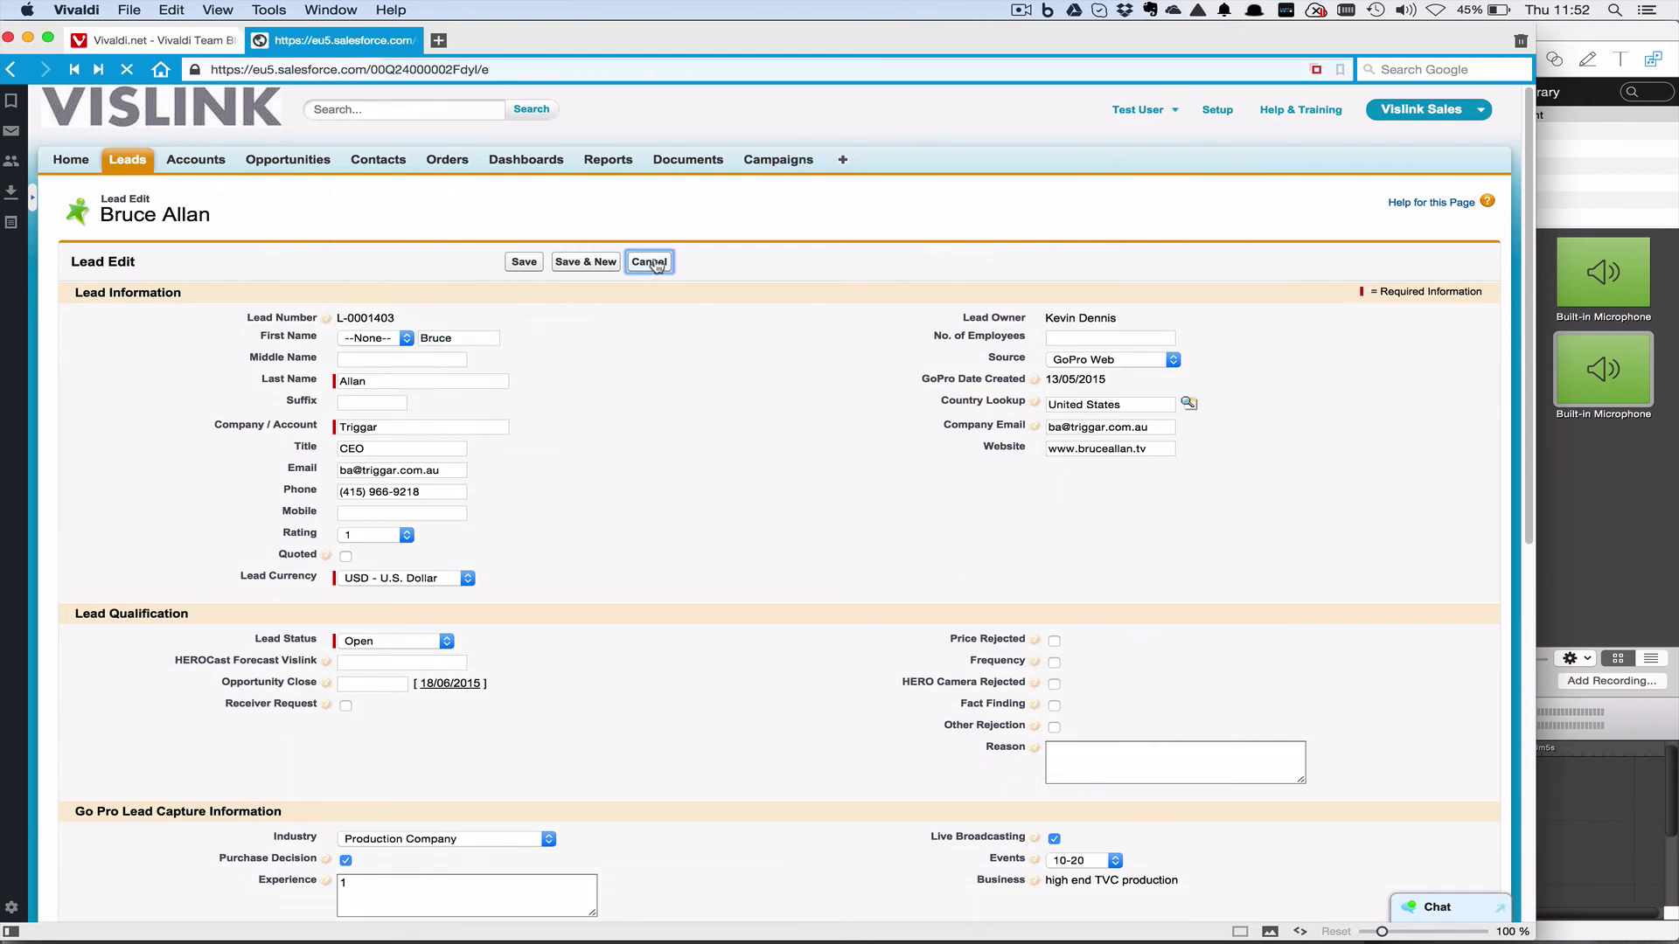